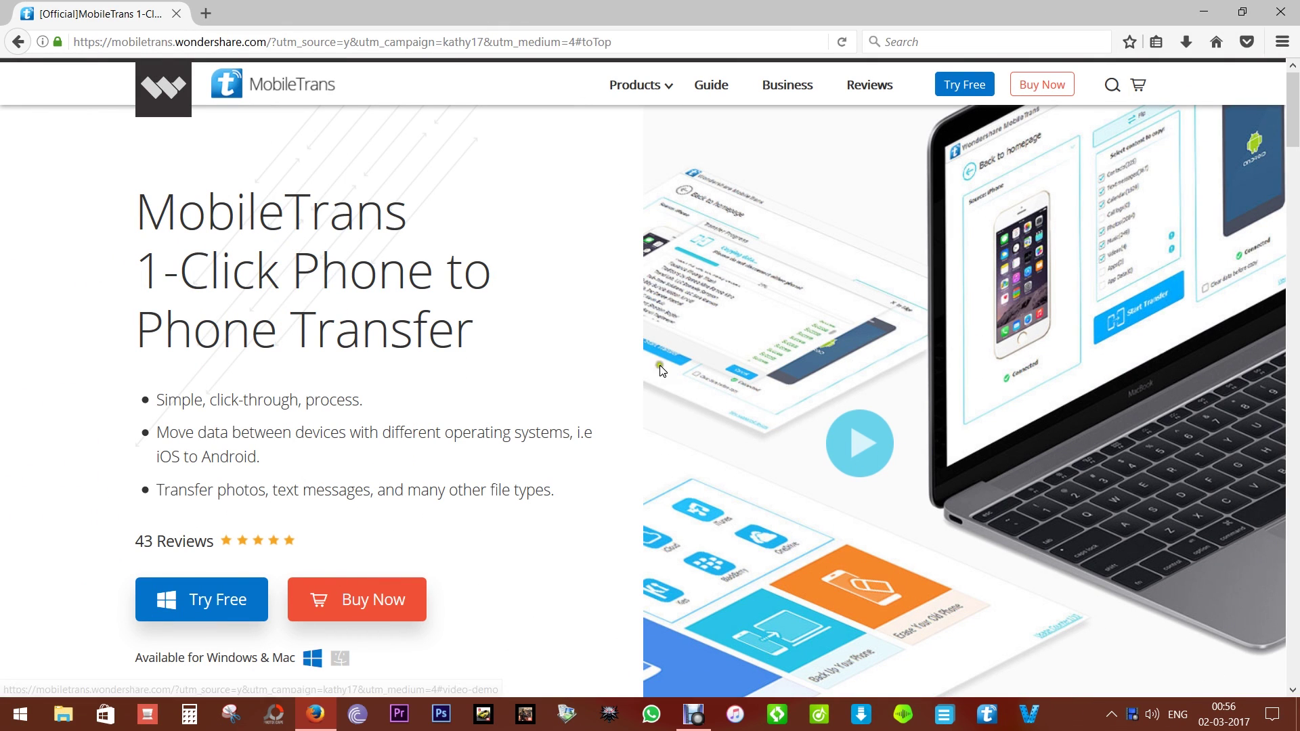
Step: Highlight the MobileTrans heading and the 1-Click Phone to Phone Transfer headline
drag(409, 225, 141, 219)
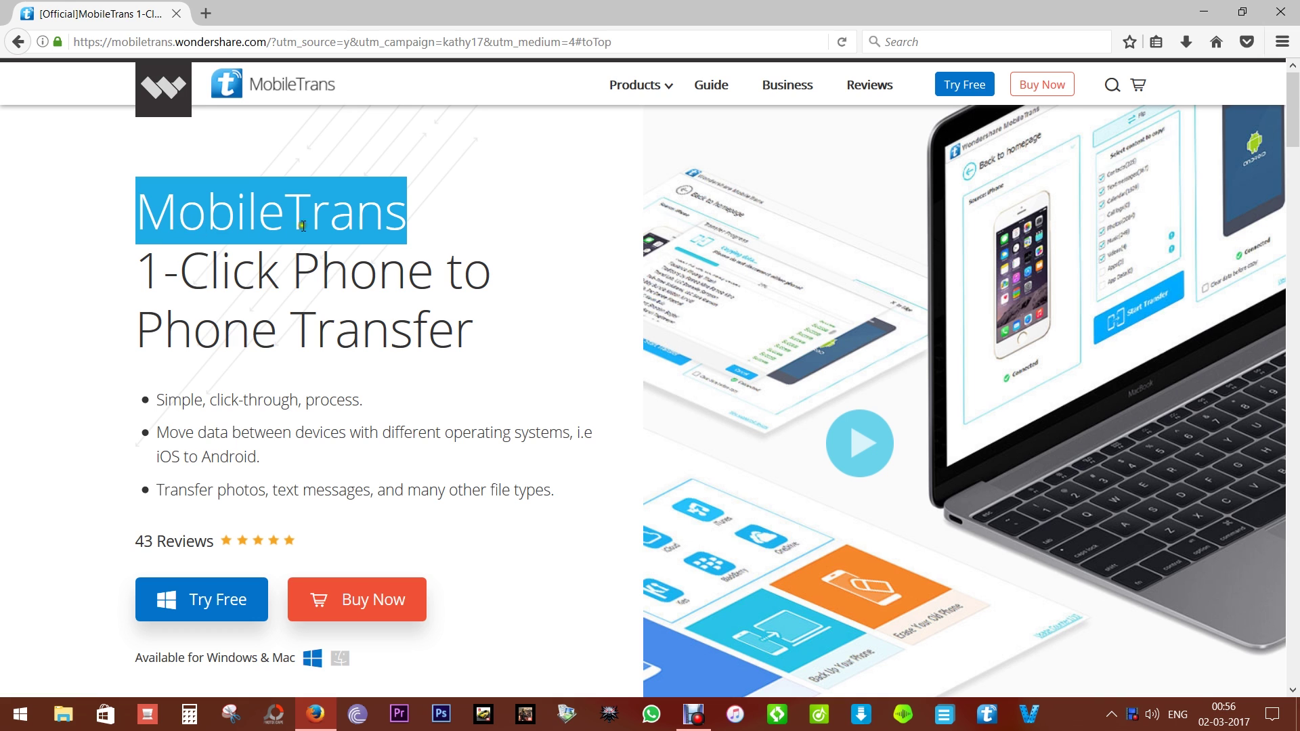
click(425, 227)
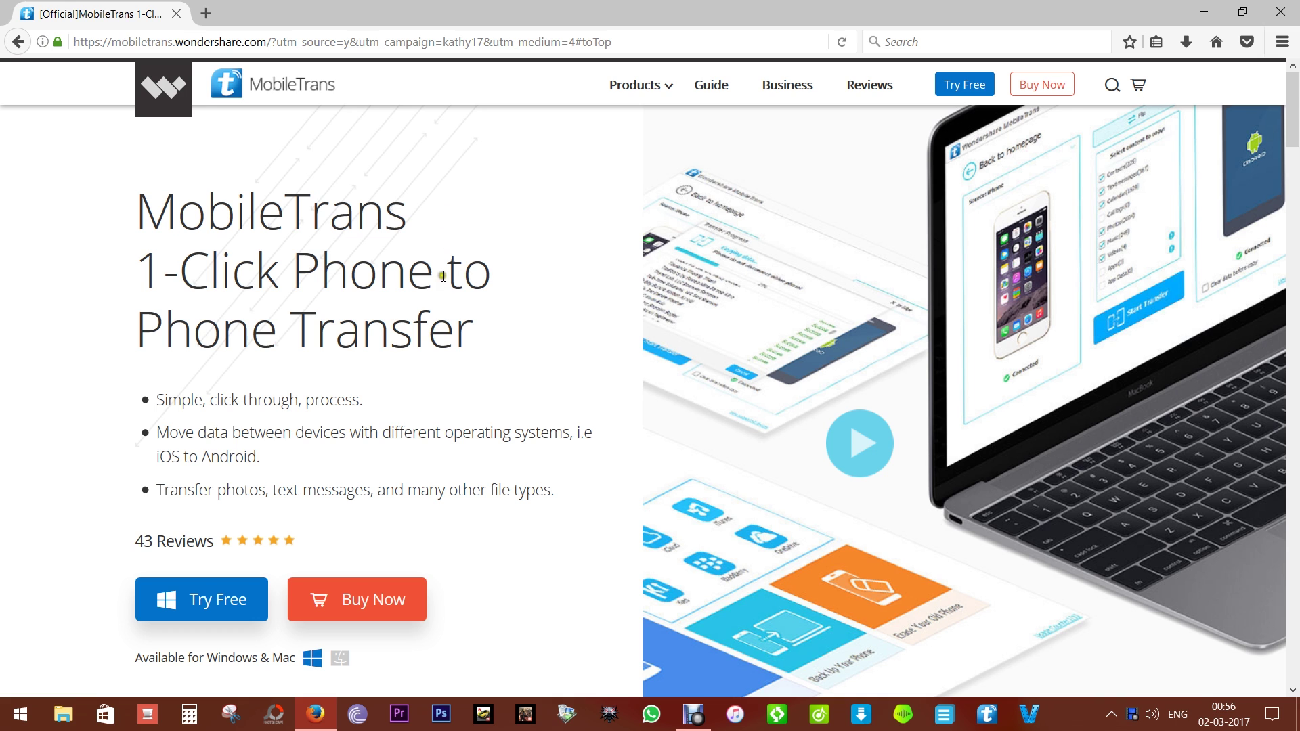
drag(145, 274, 477, 344)
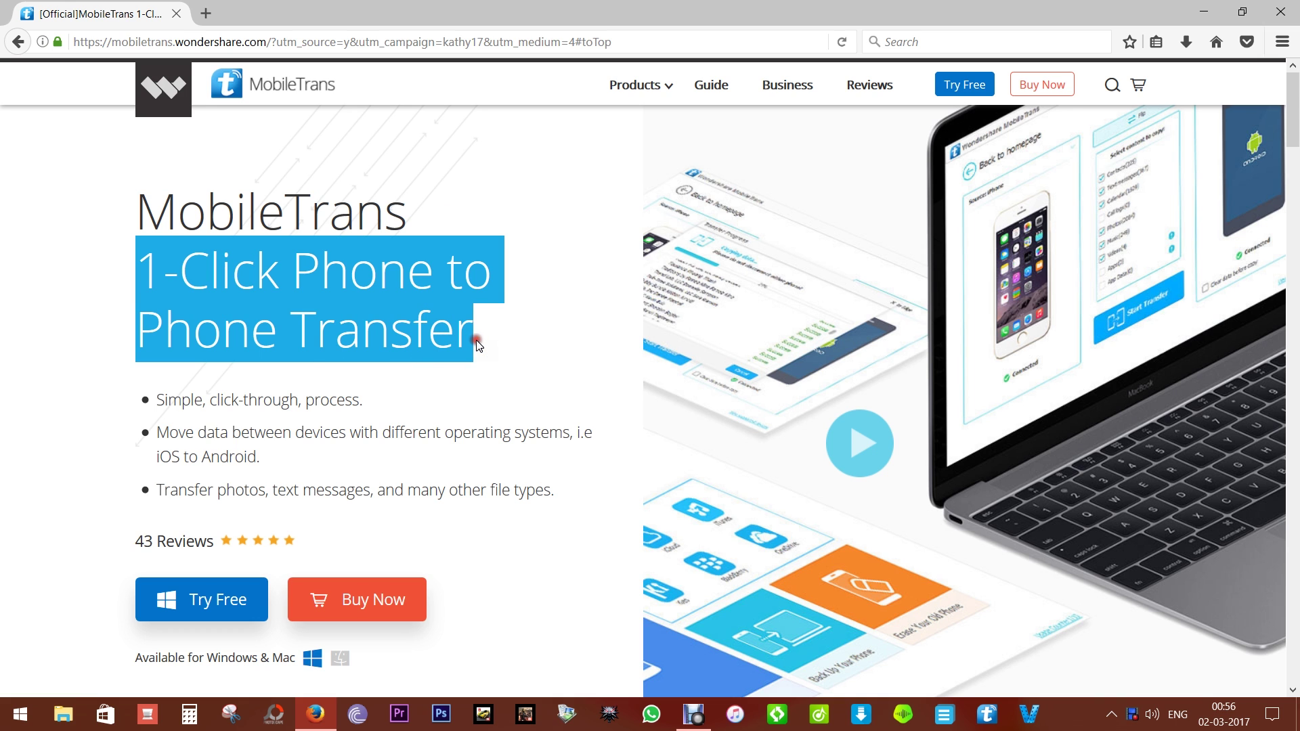
Step: Scroll down to the Transferable Data compatibility table, then minimize Firefox
scroll(479, 345, down, 7)
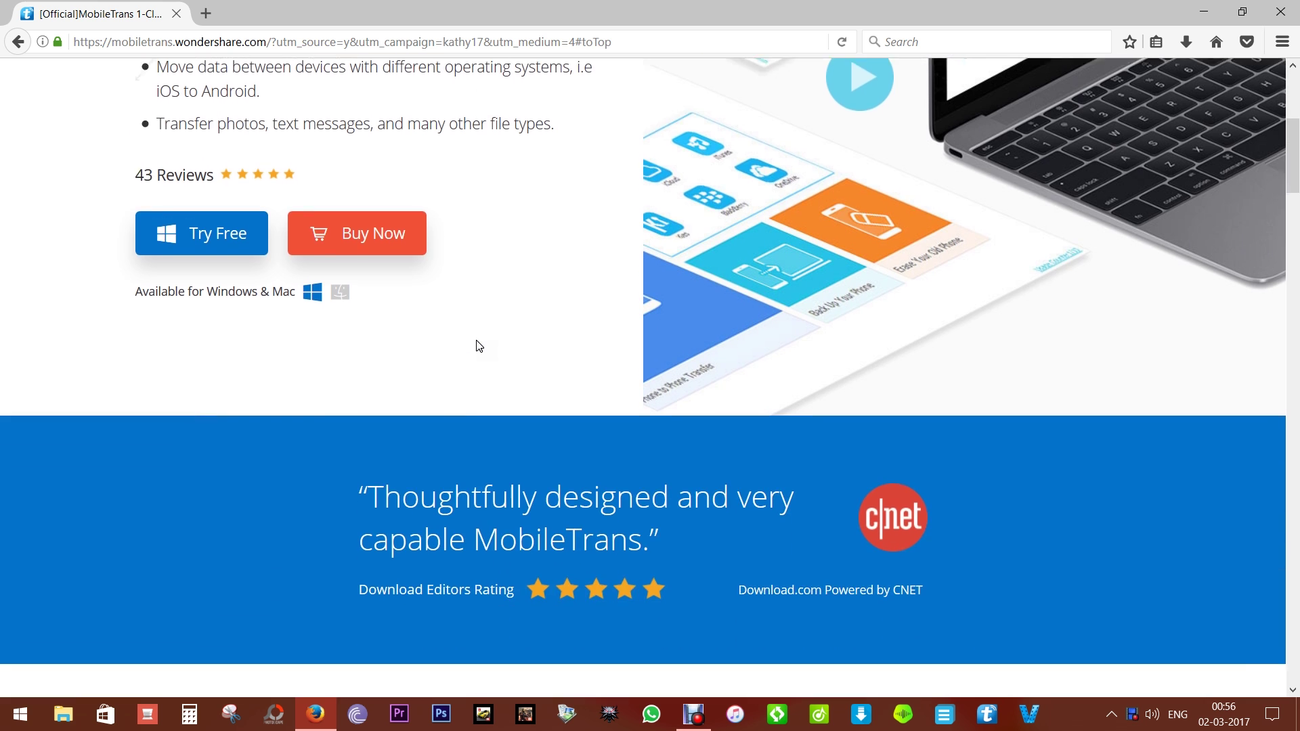
scroll(479, 346, down, 7)
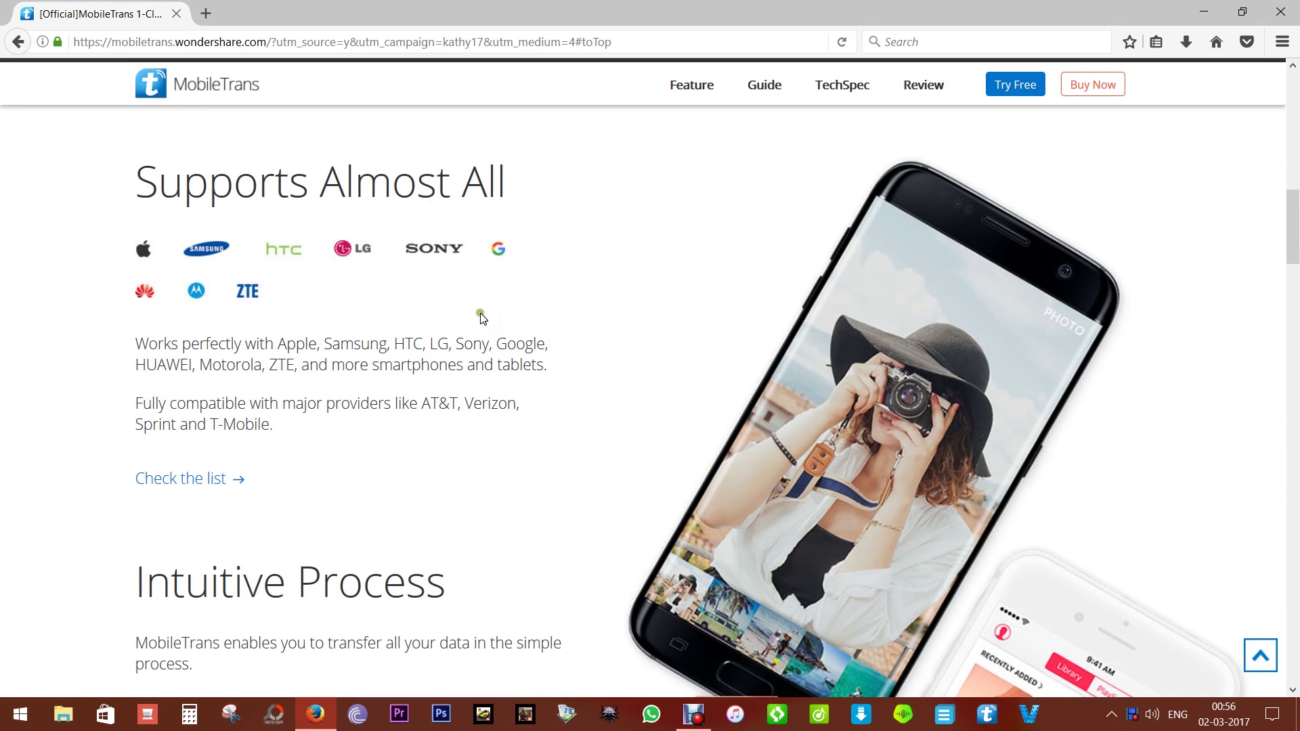
scroll(466, 322, down, 6)
scroll(466, 322, down, 7)
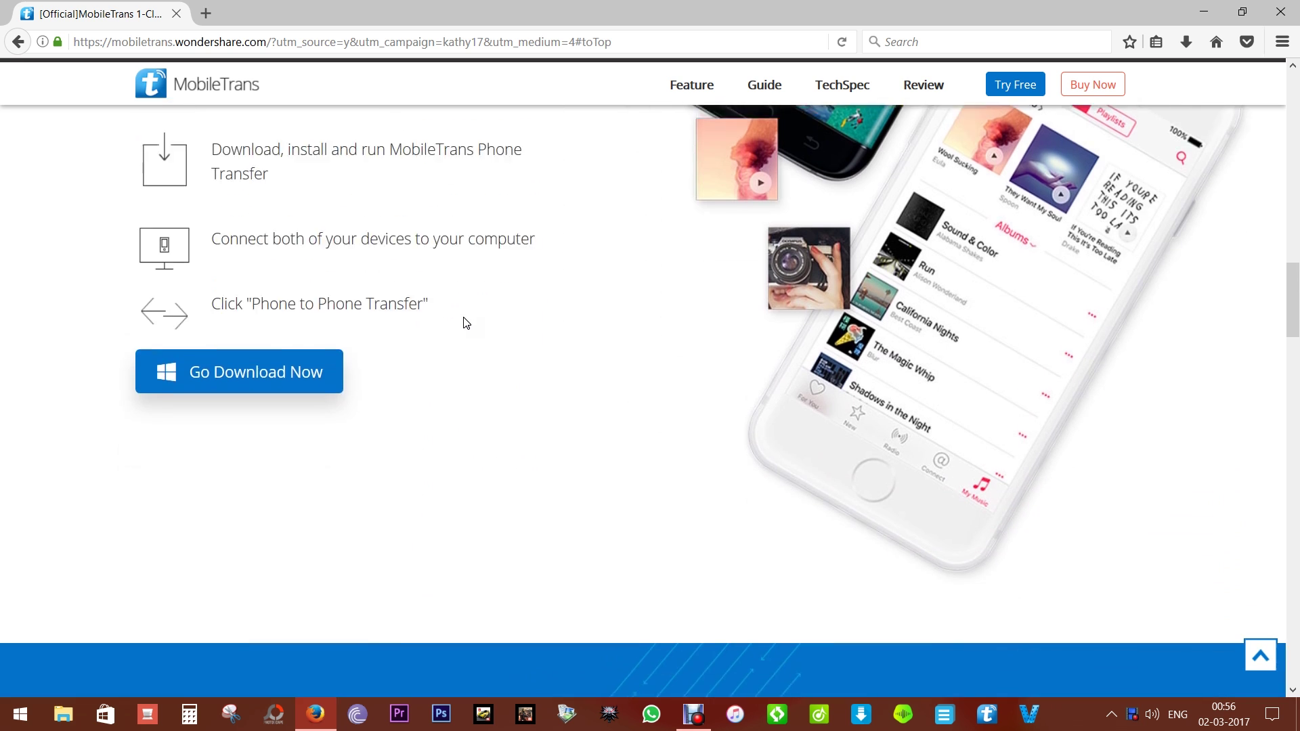
scroll(465, 319, down, 4)
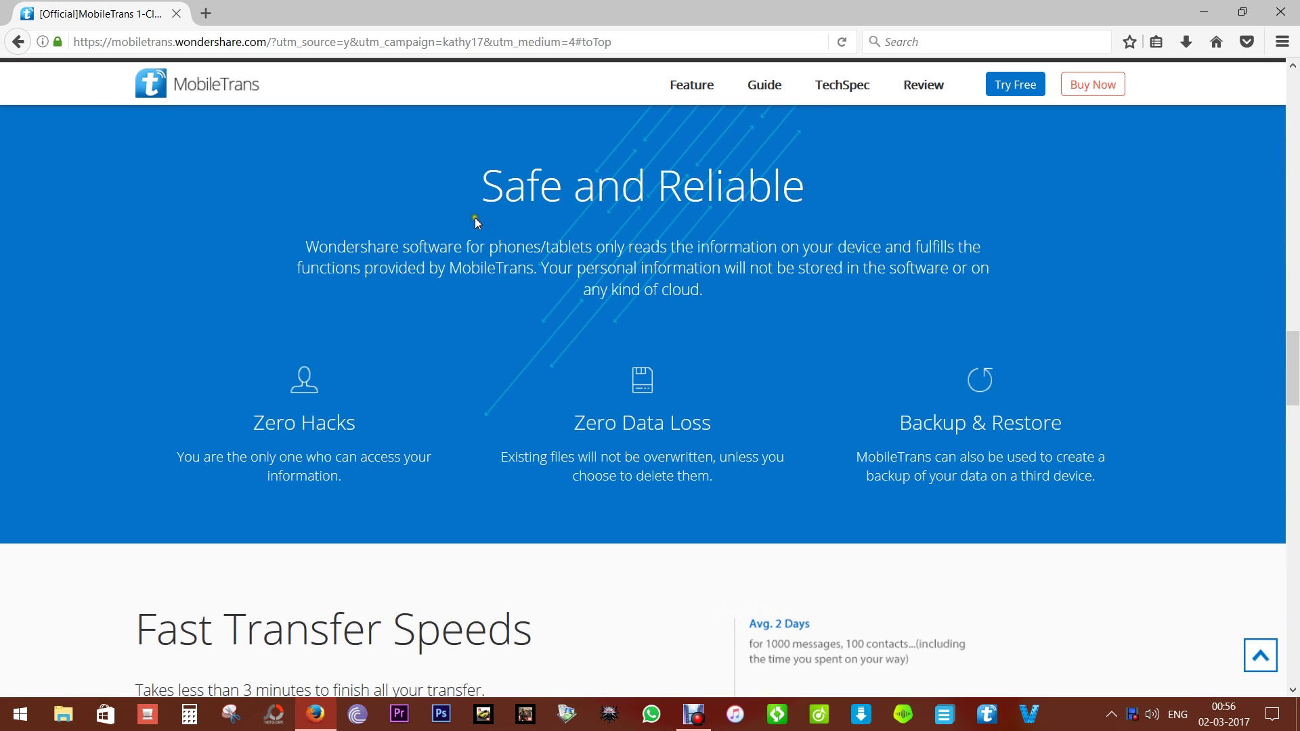
scroll(579, 256, down, 2)
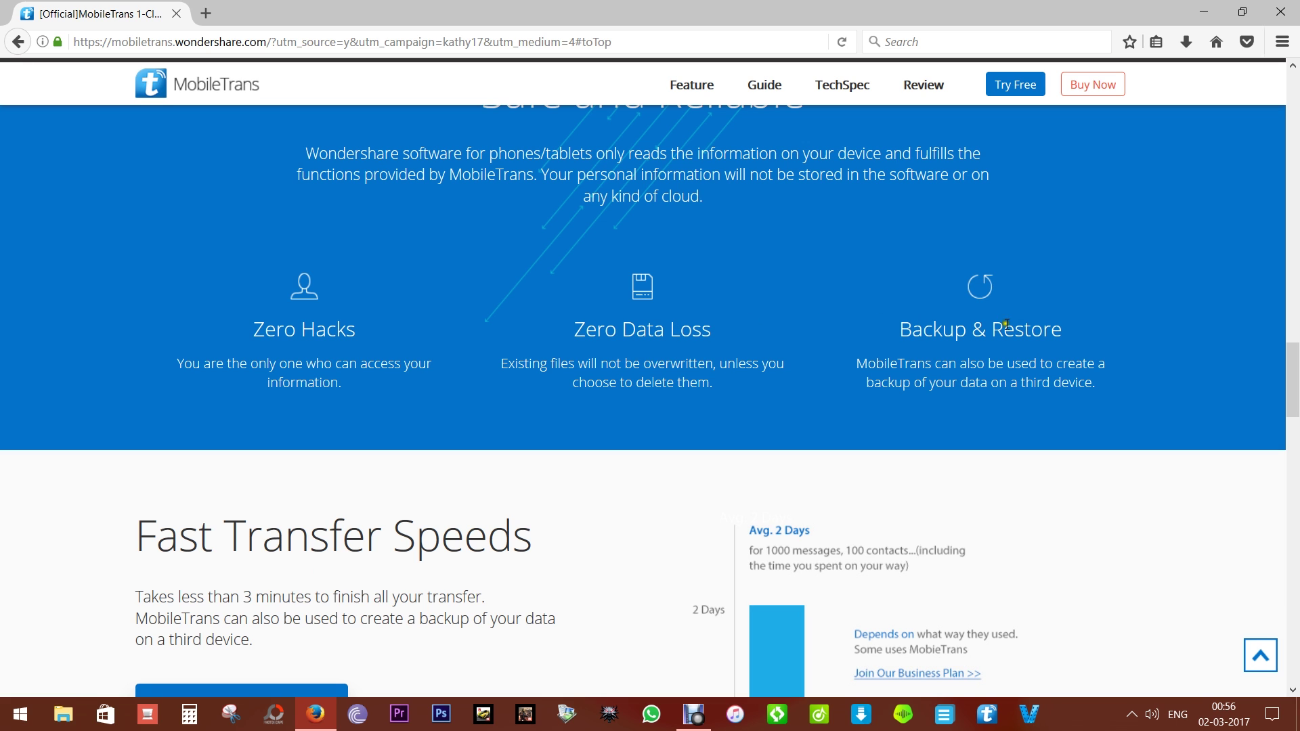
scroll(1035, 329, down, 5)
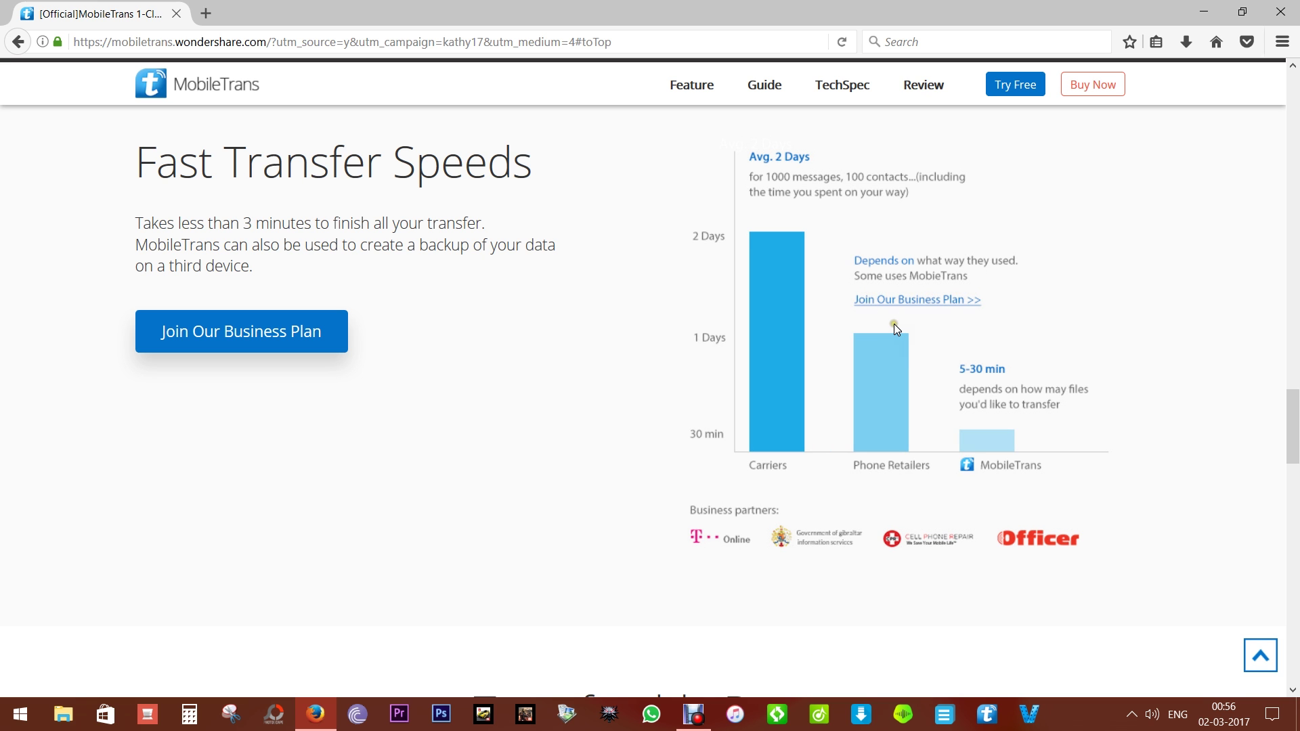
scroll(894, 325, down, 7)
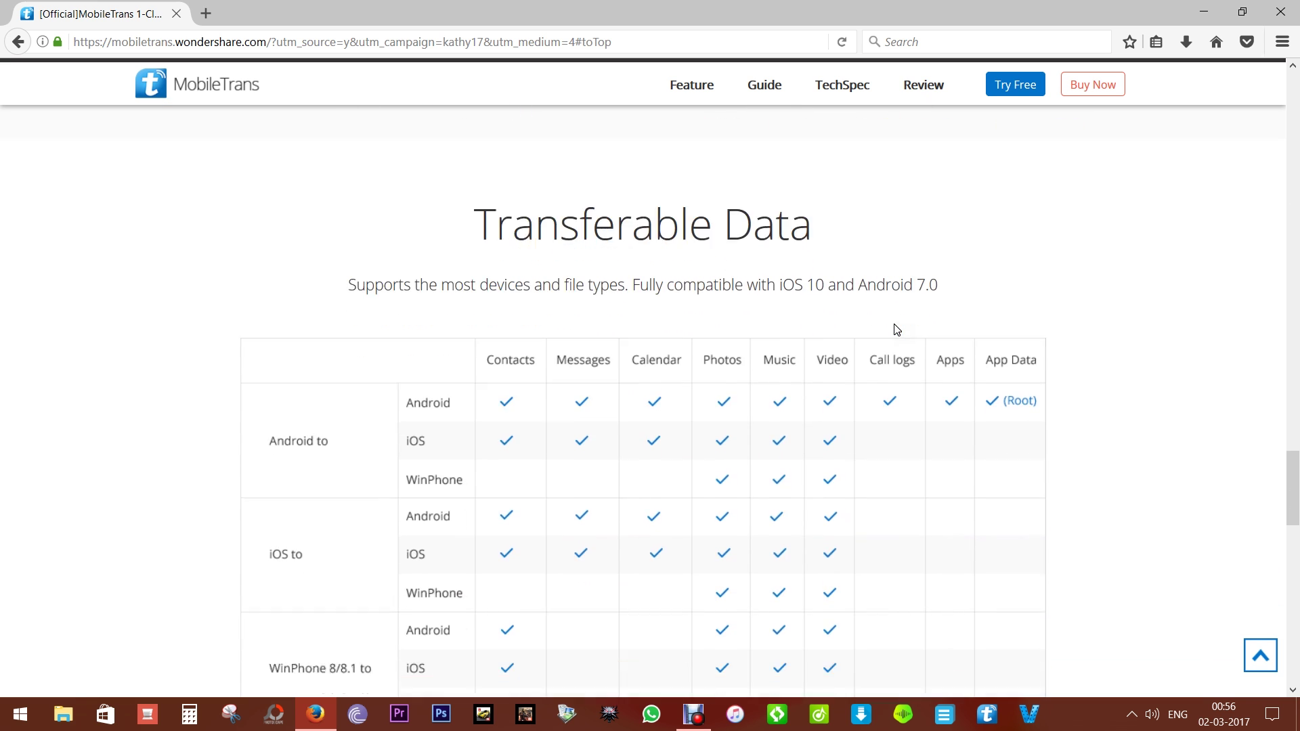
scroll(894, 327, down, 4)
scroll(891, 328, up, 3)
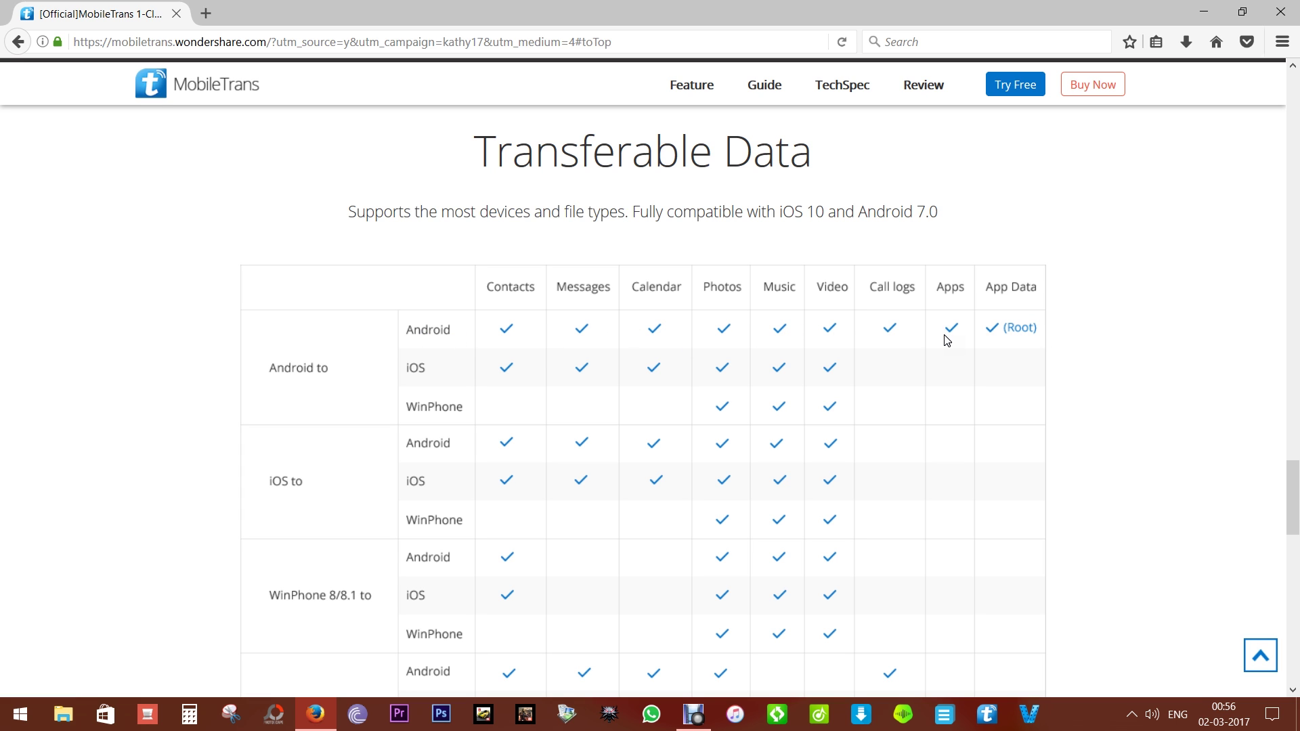
scroll(947, 340, down, 3)
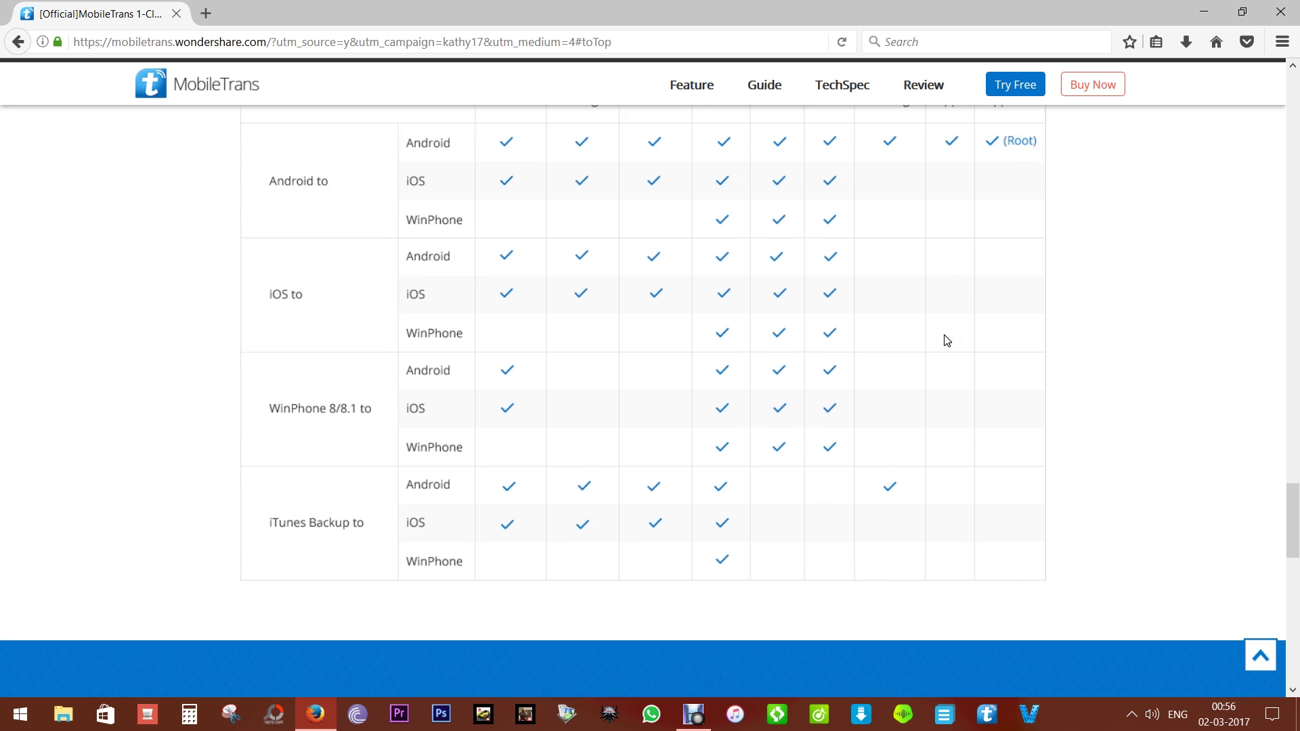
scroll(946, 340, up, 2)
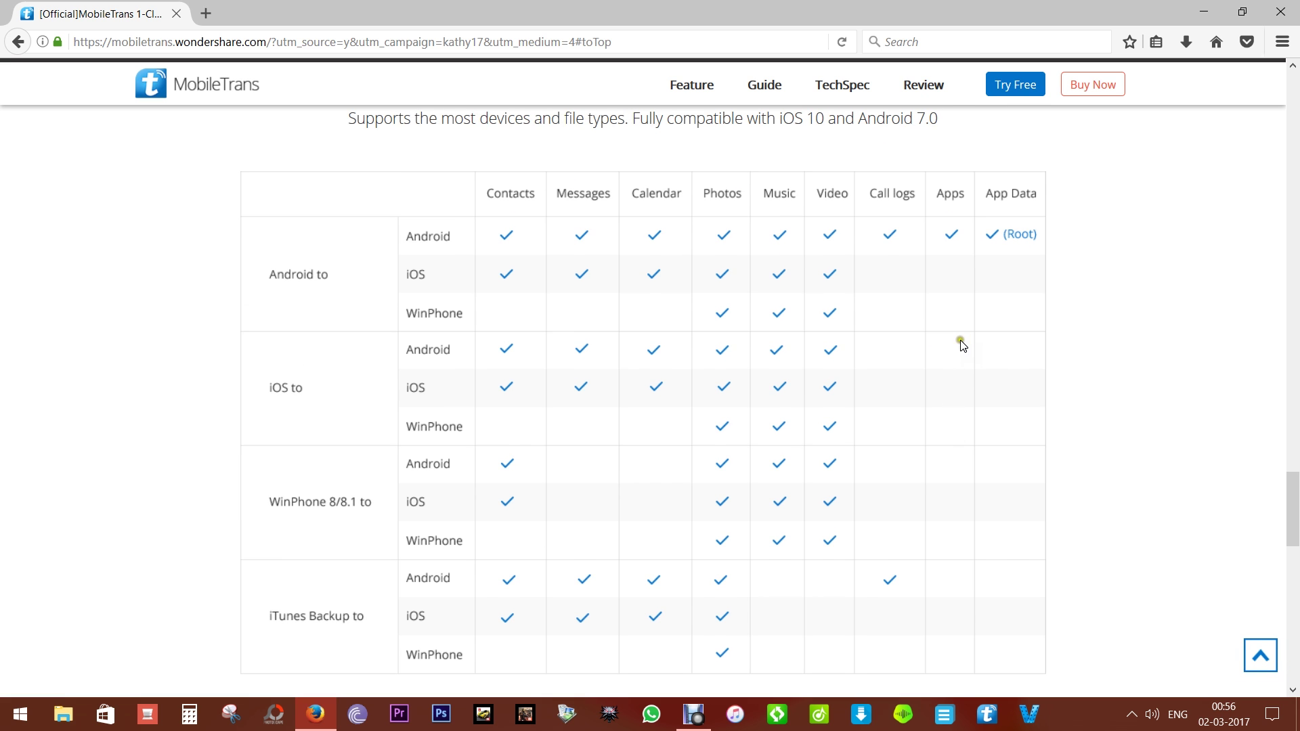
click(1217, 7)
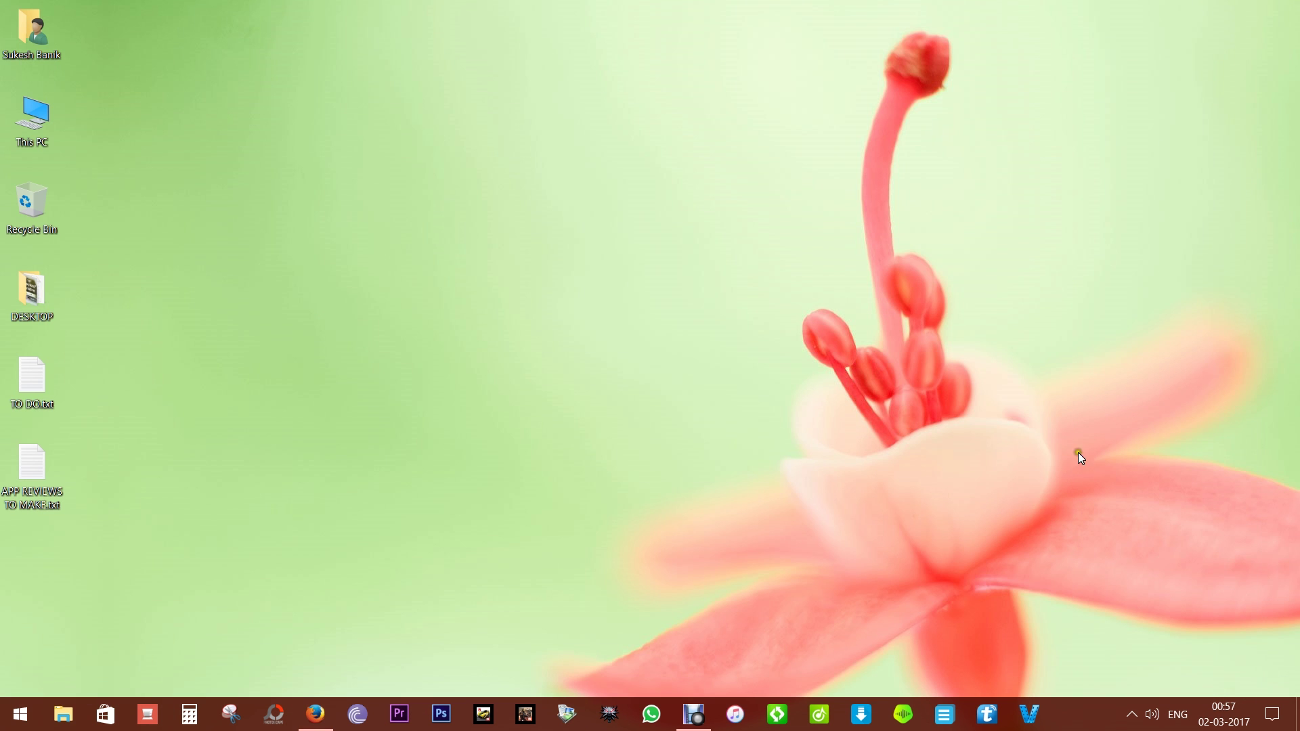
Step: Bring up MobileTrans, read each solution tile's description, and start Phone to Phone Transfer
click(989, 714)
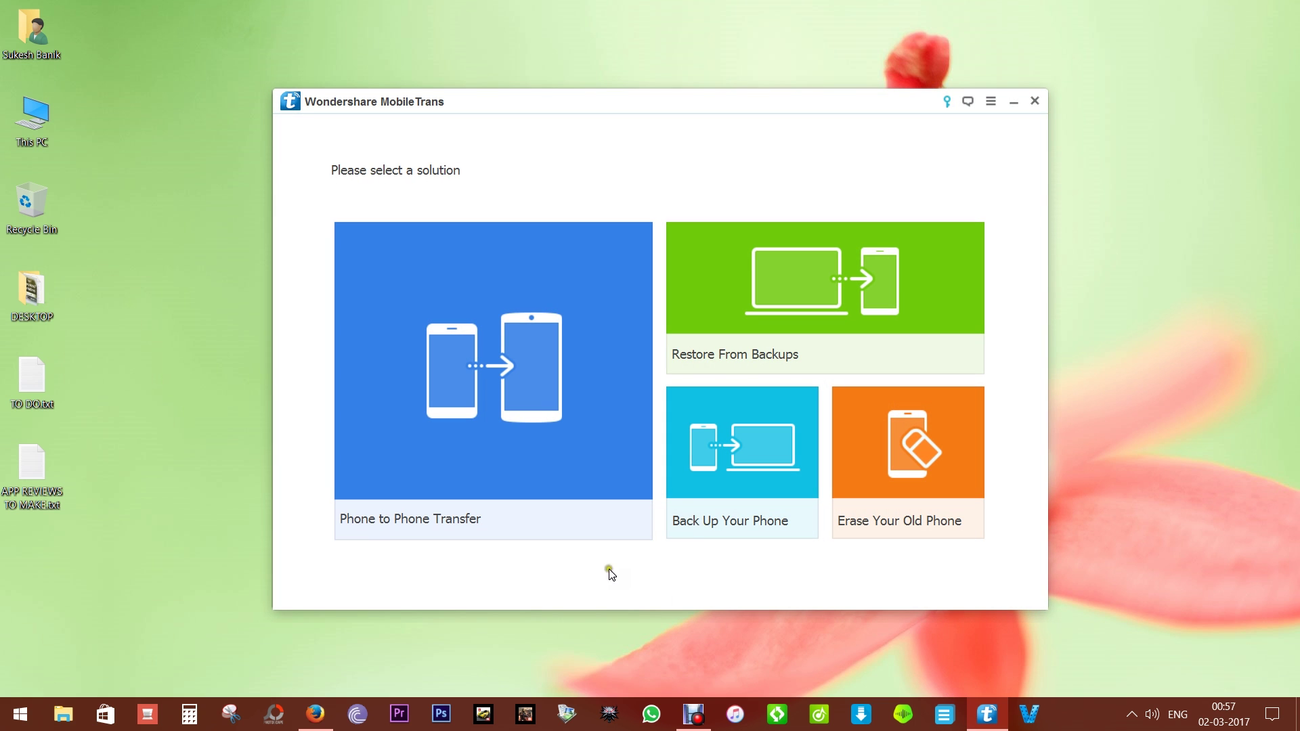
mouse_move(488, 380)
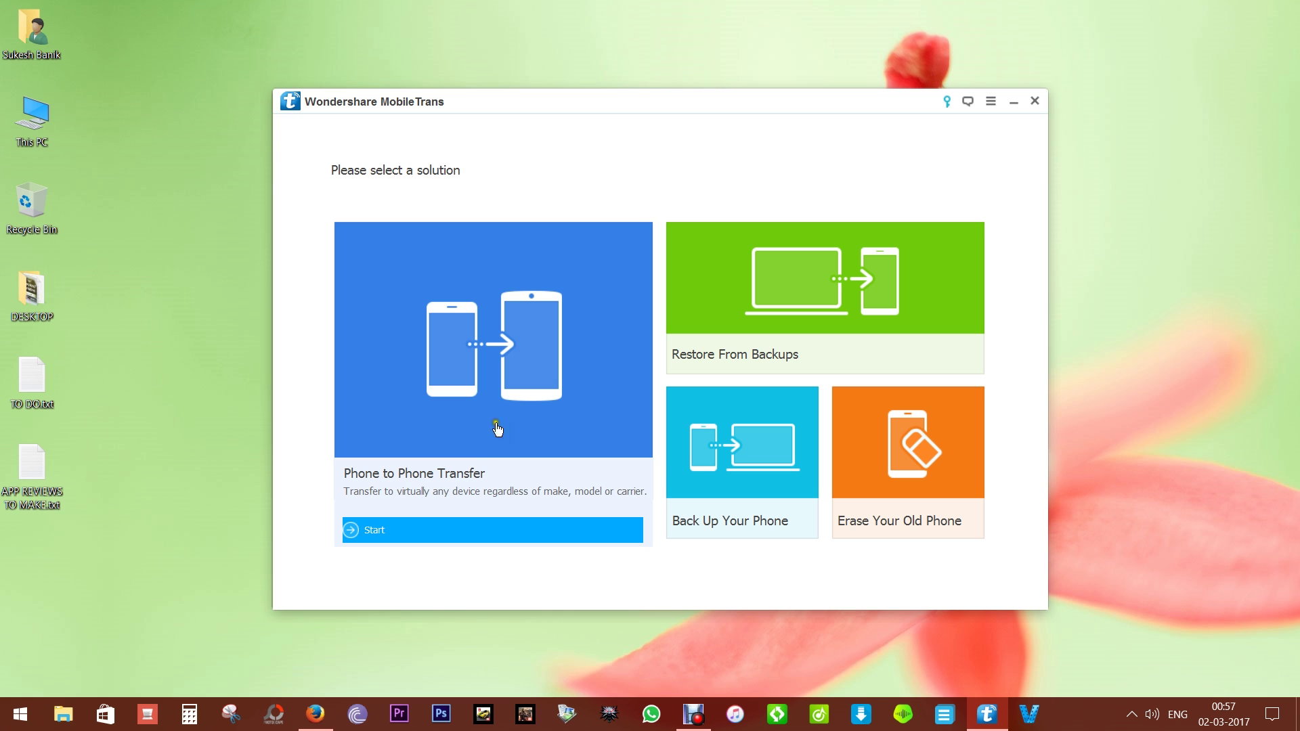
mouse_move(772, 308)
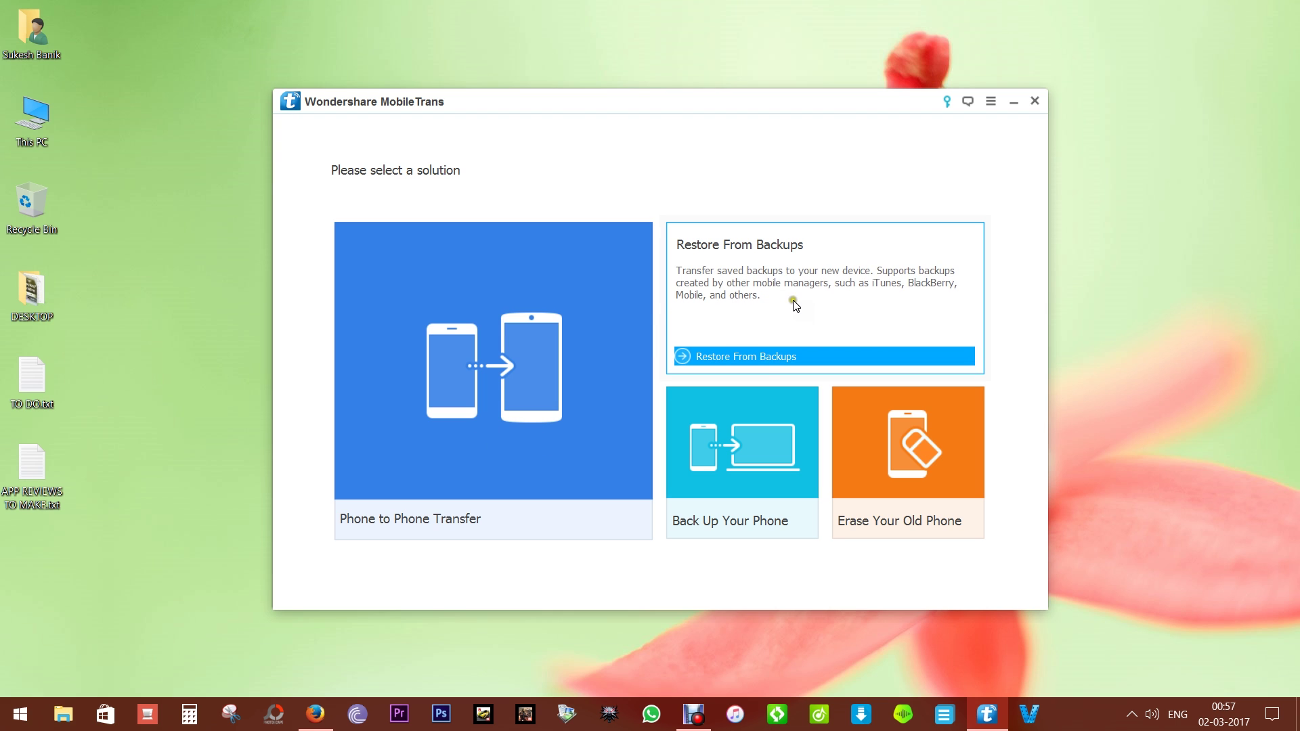
mouse_move(736, 512)
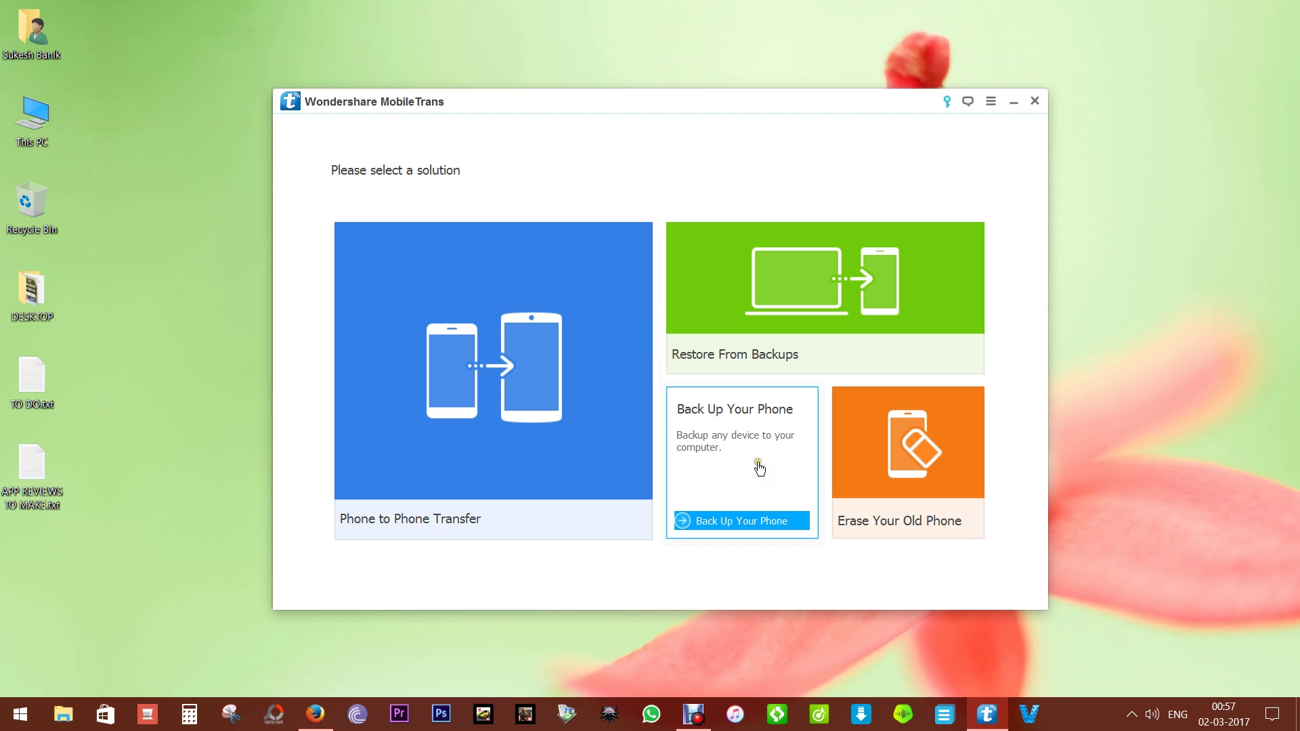
mouse_move(932, 465)
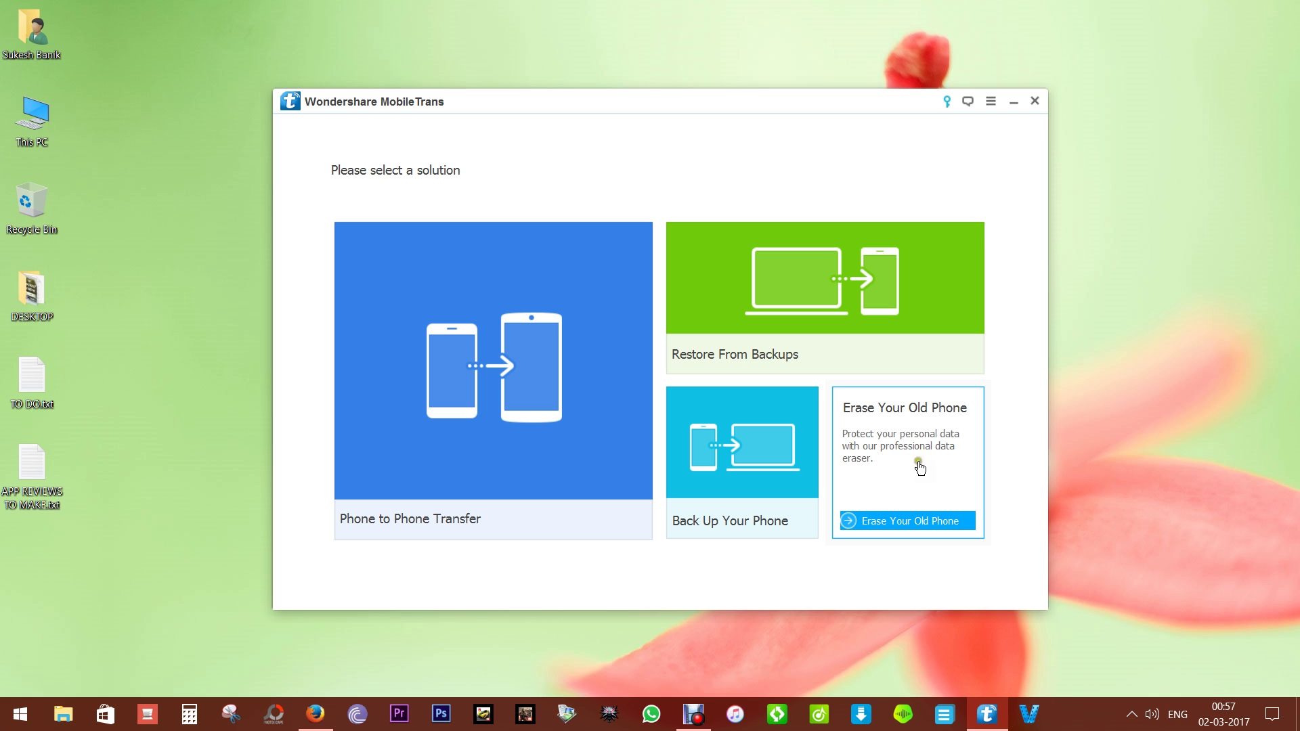
mouse_move(466, 469)
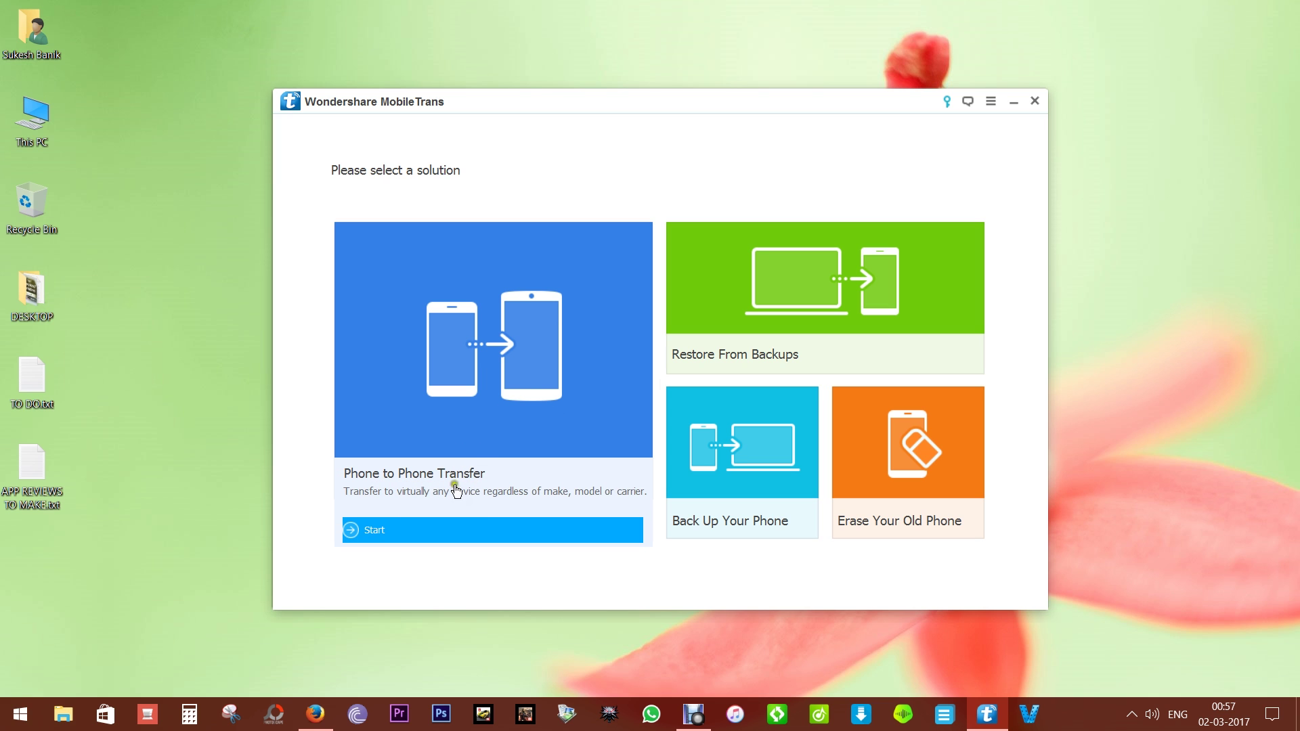
click(357, 530)
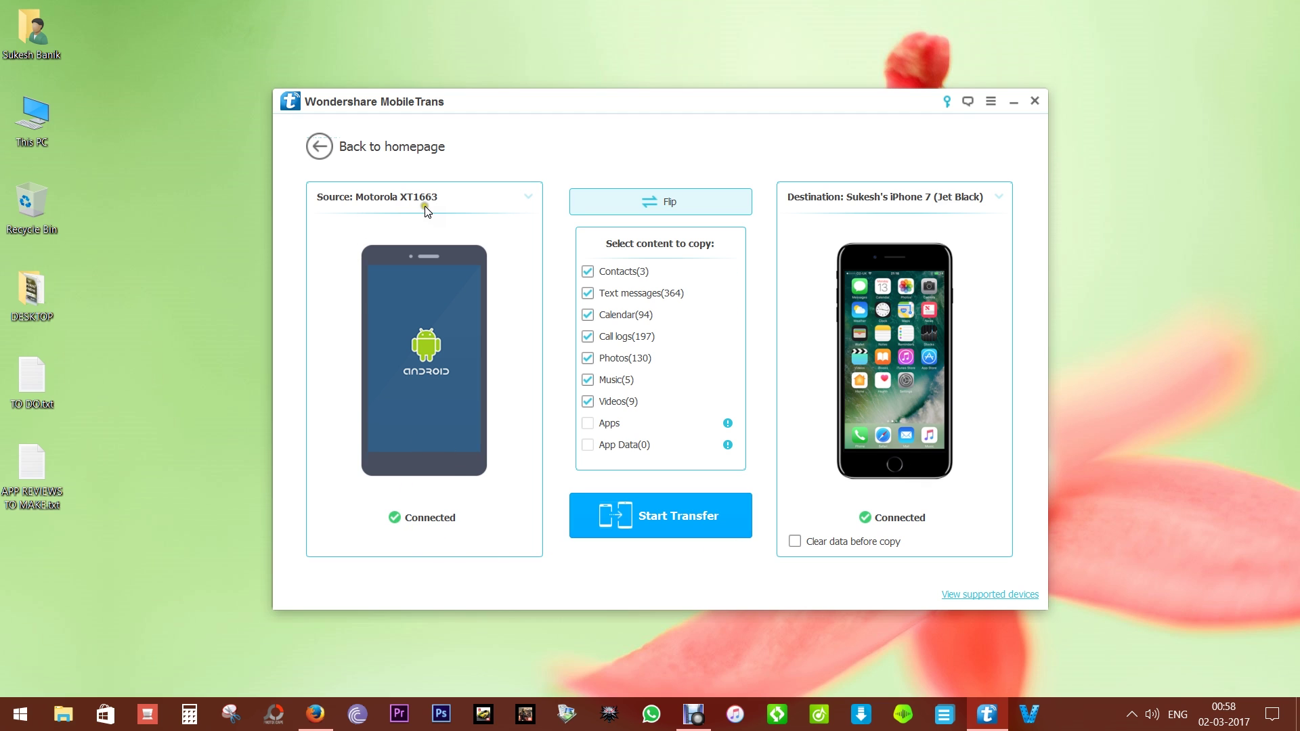
Step: Flip the phones so the iPhone 7 is the source and the Motorola is the destination
click(655, 203)
click(663, 203)
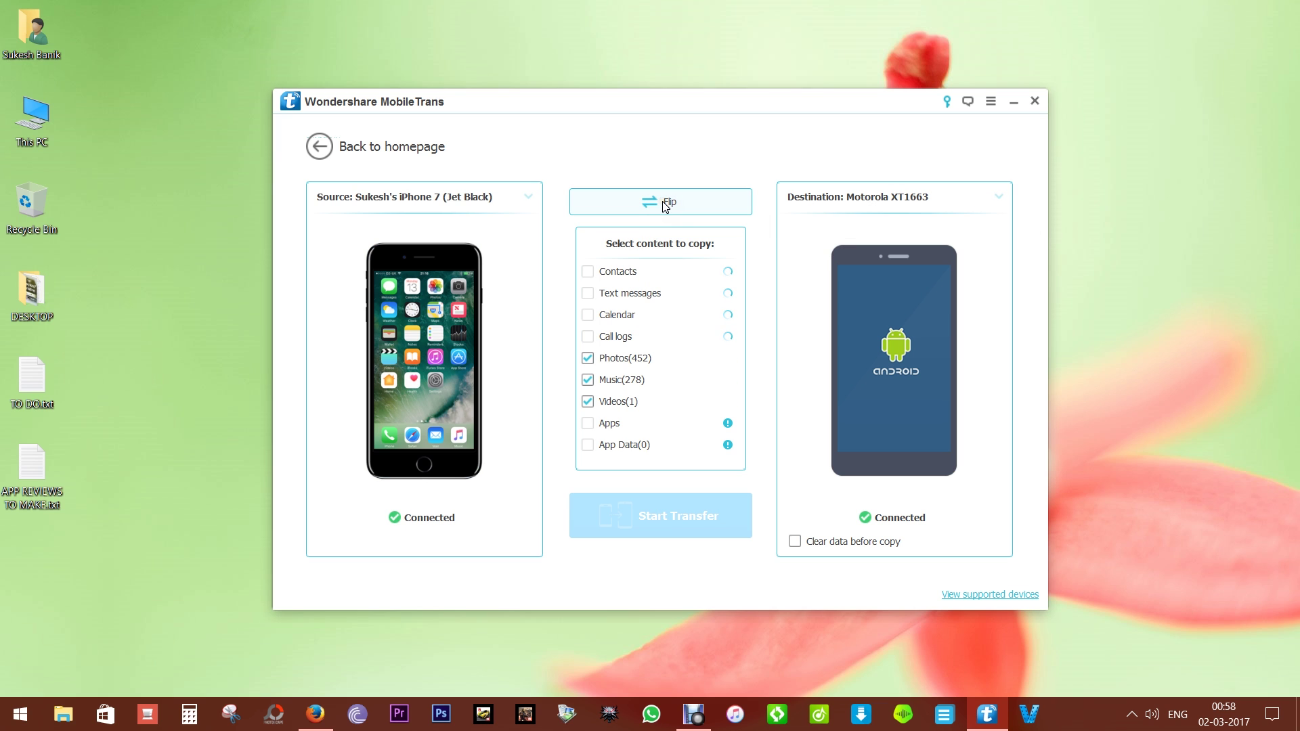
click(664, 204)
click(666, 205)
click(666, 206)
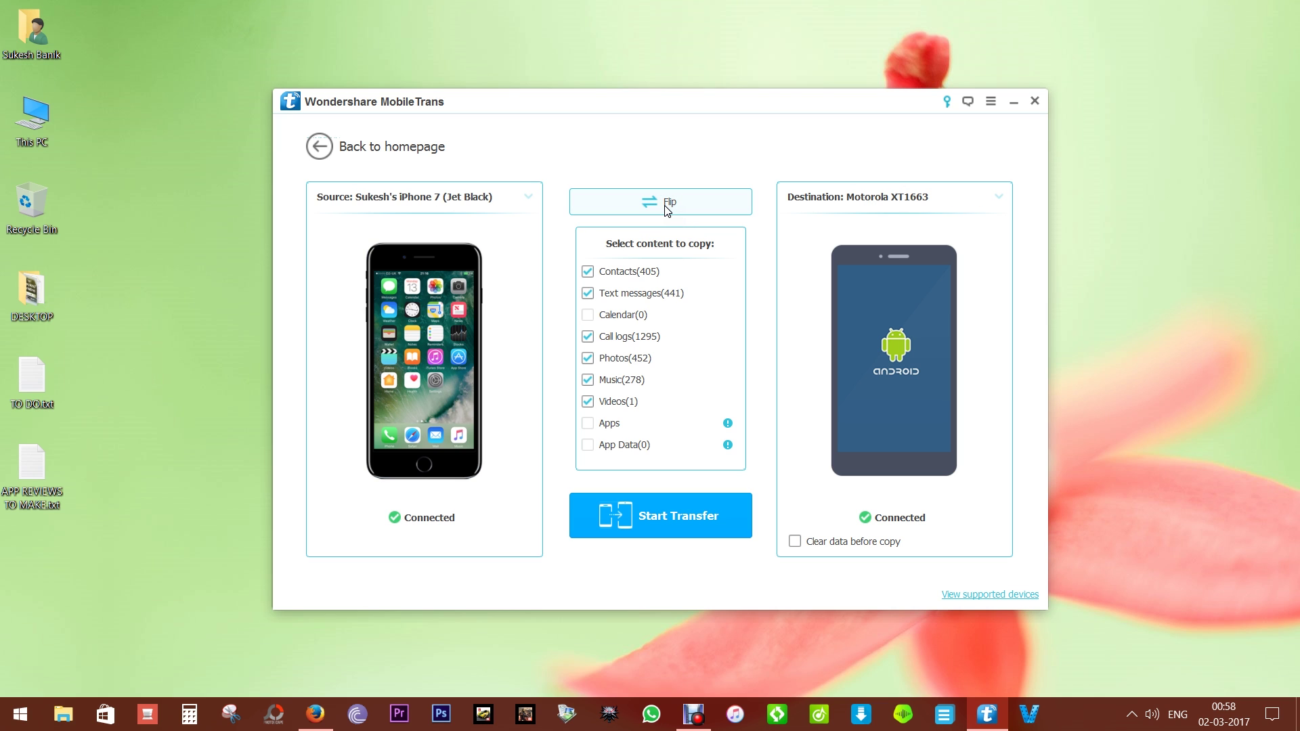
Step: Keep only Contacts and Call logs and start the transfer, then cancel Clear data before copy
click(591, 376)
click(587, 424)
click(588, 403)
click(588, 380)
click(588, 359)
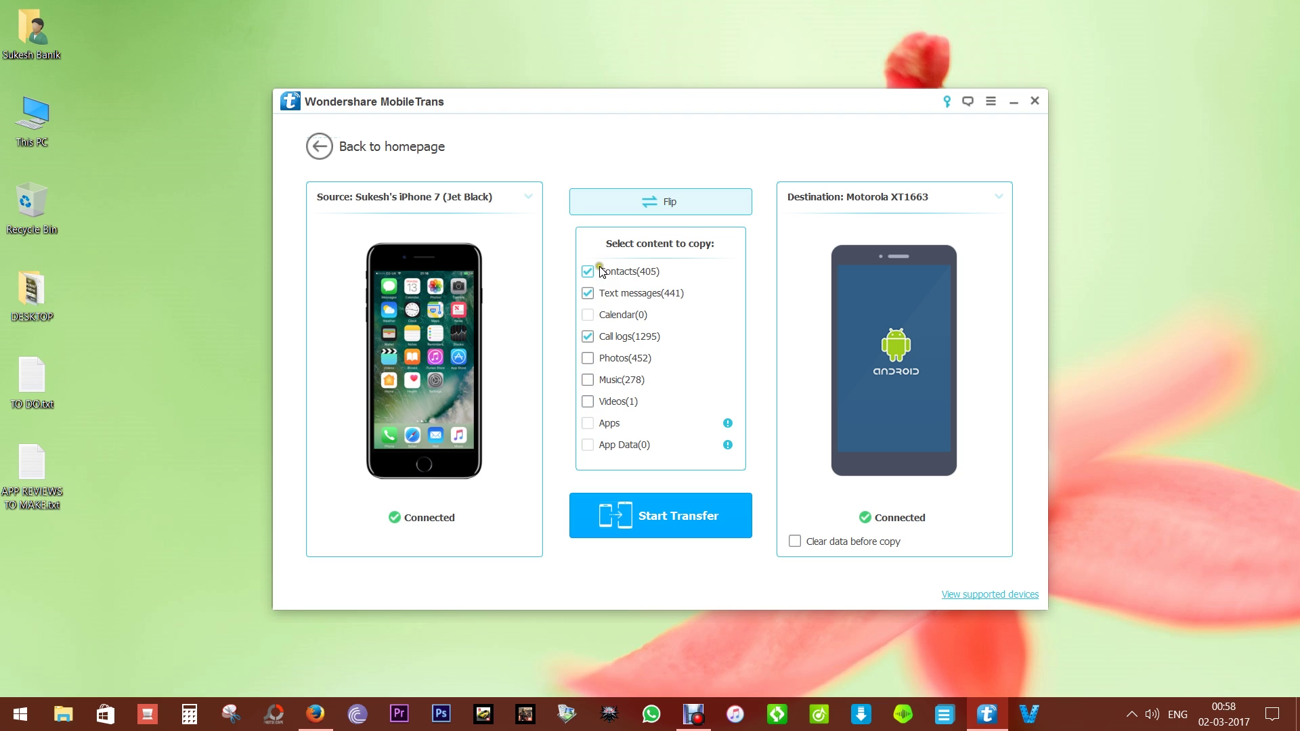
click(591, 294)
click(672, 523)
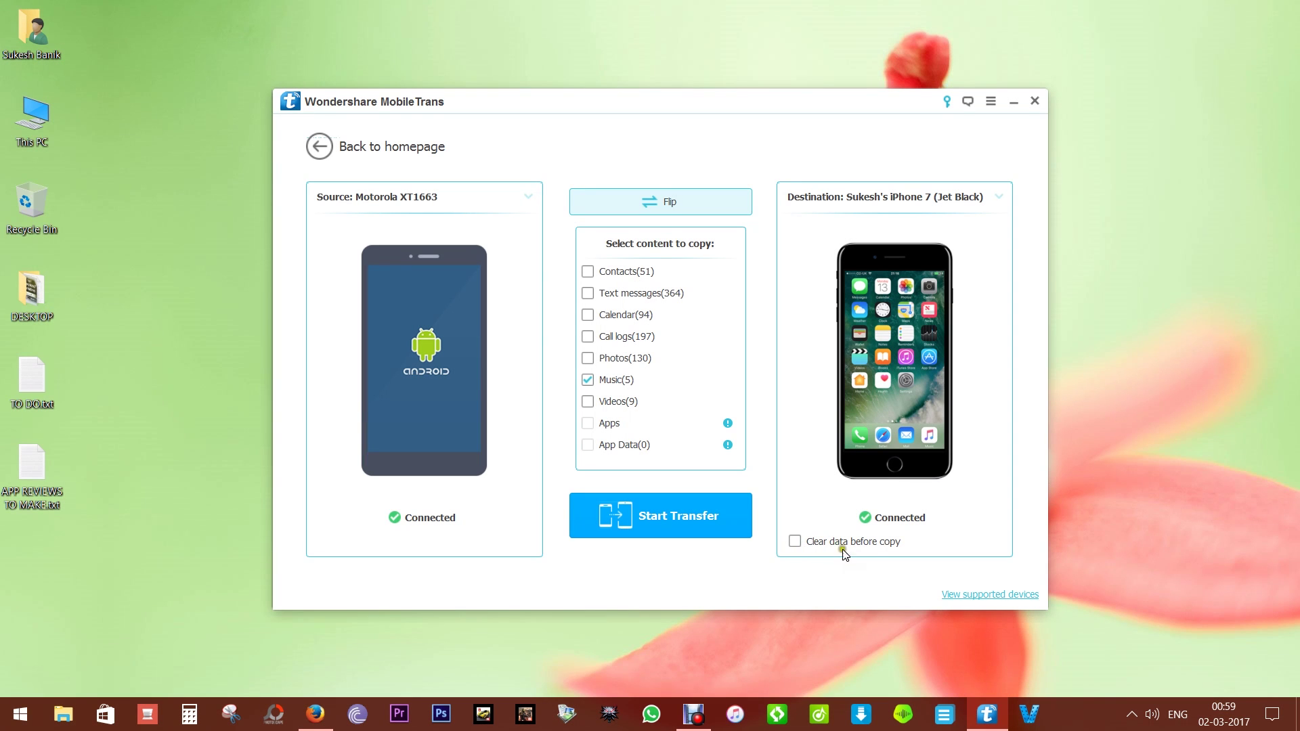
click(796, 541)
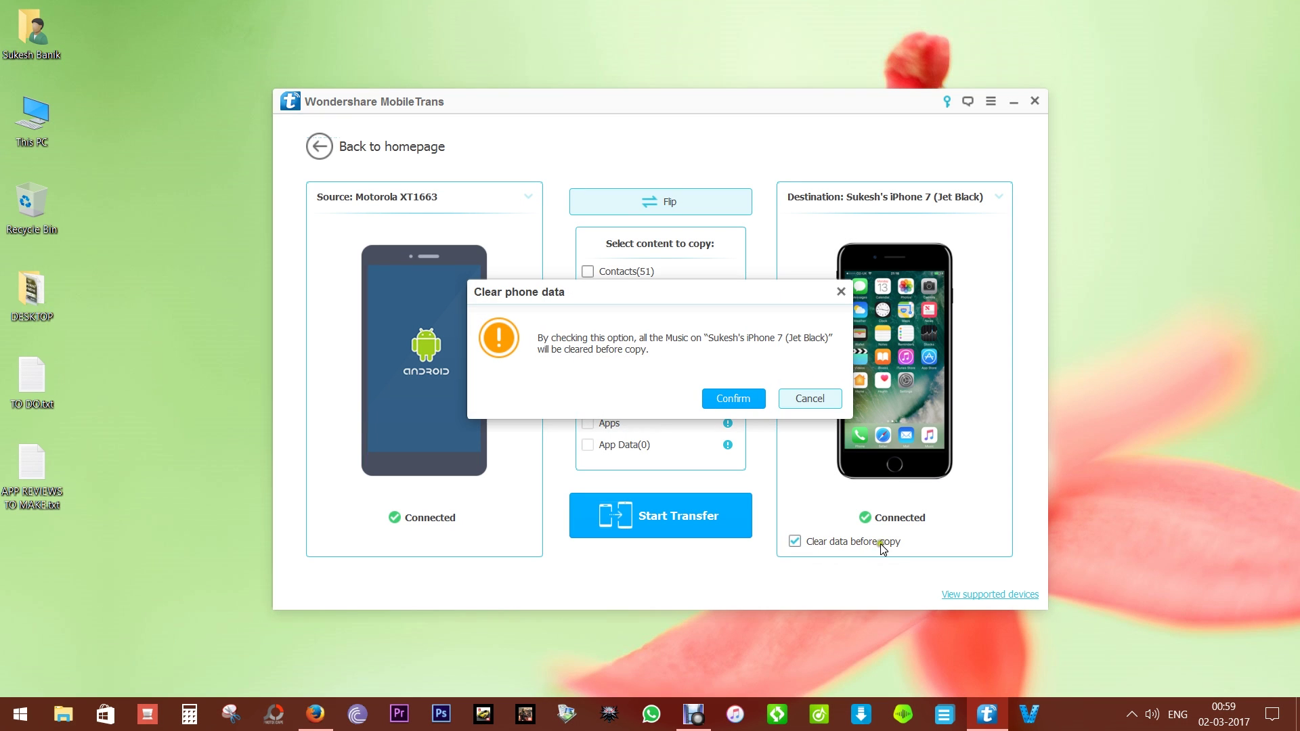
click(806, 398)
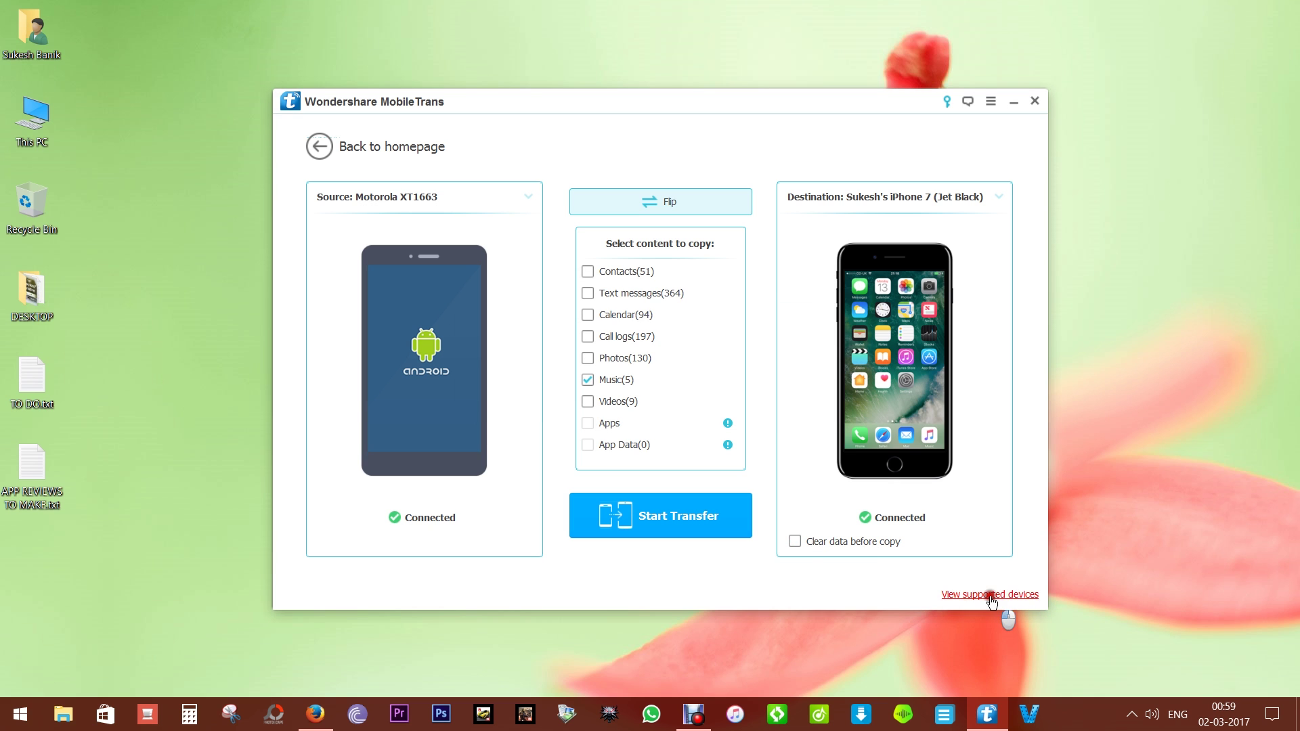
Step: Scroll through the supported-devices tech-spec table, then return to MobileTrans's home screen
click(989, 595)
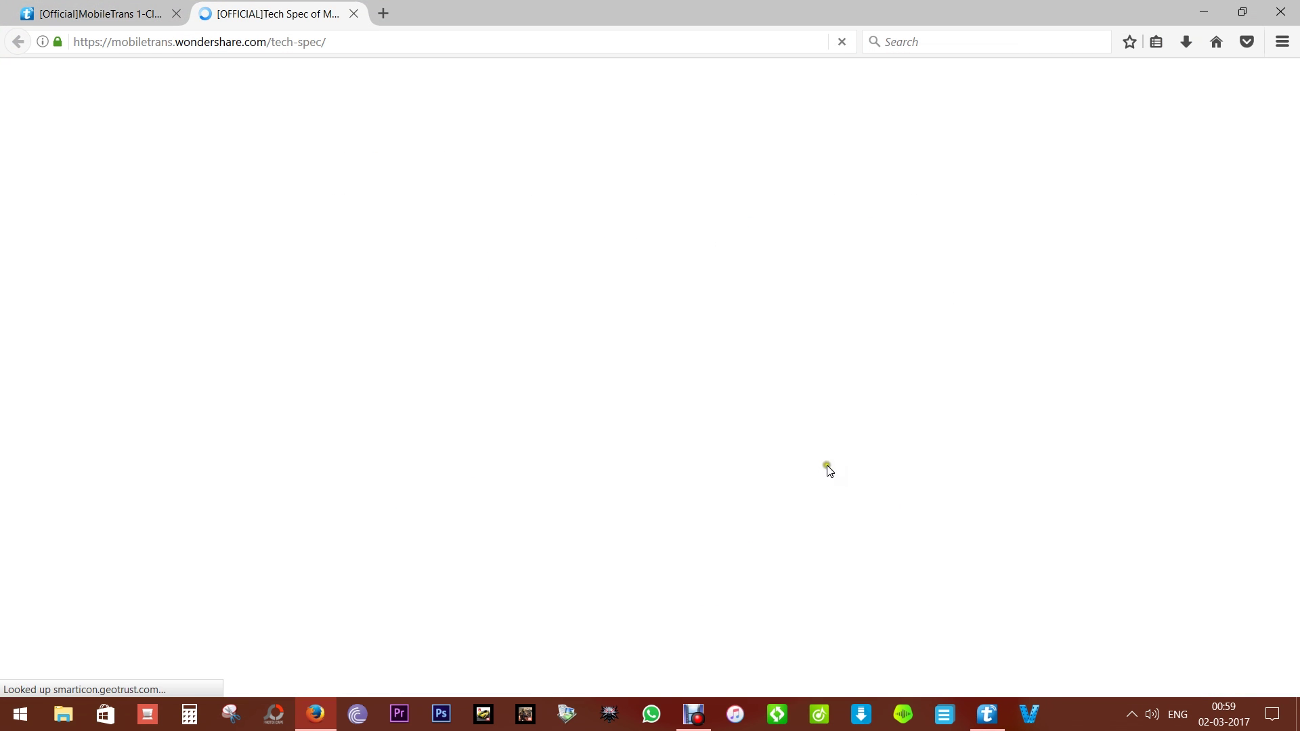
scroll(767, 404, down, 18)
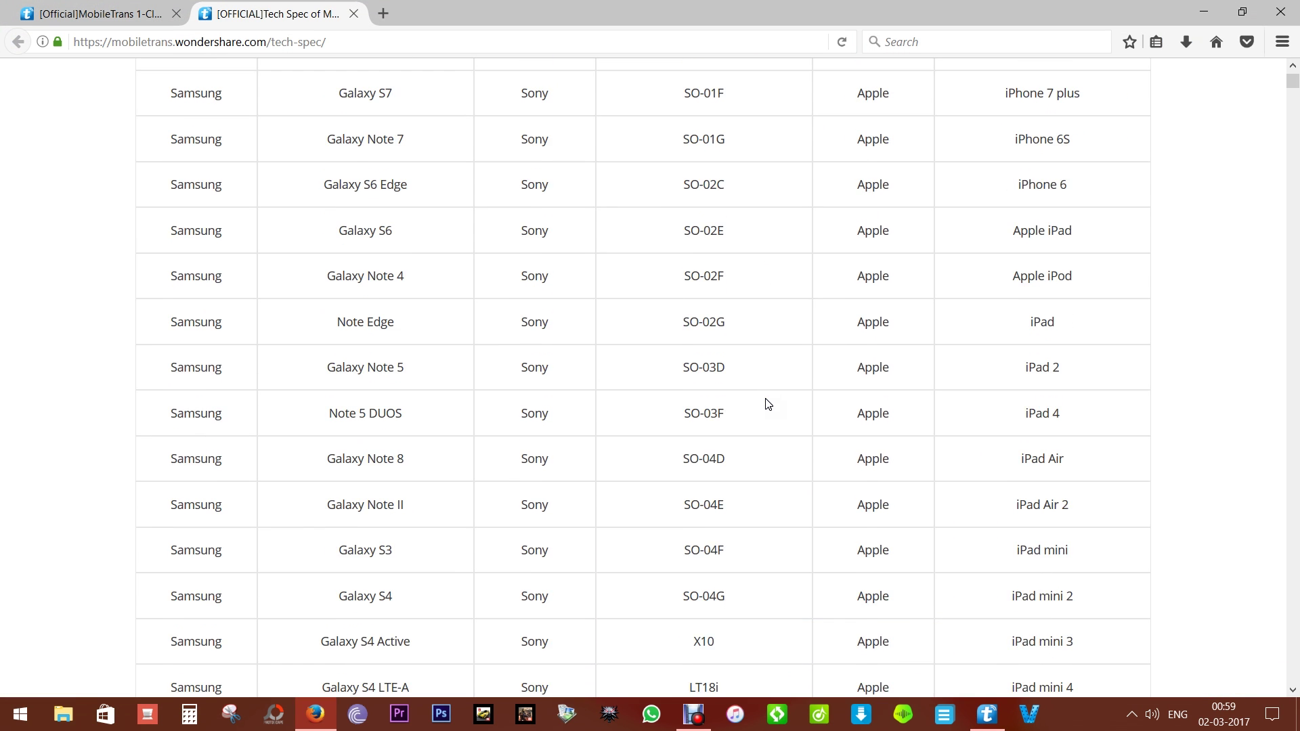
scroll(768, 404, down, 15)
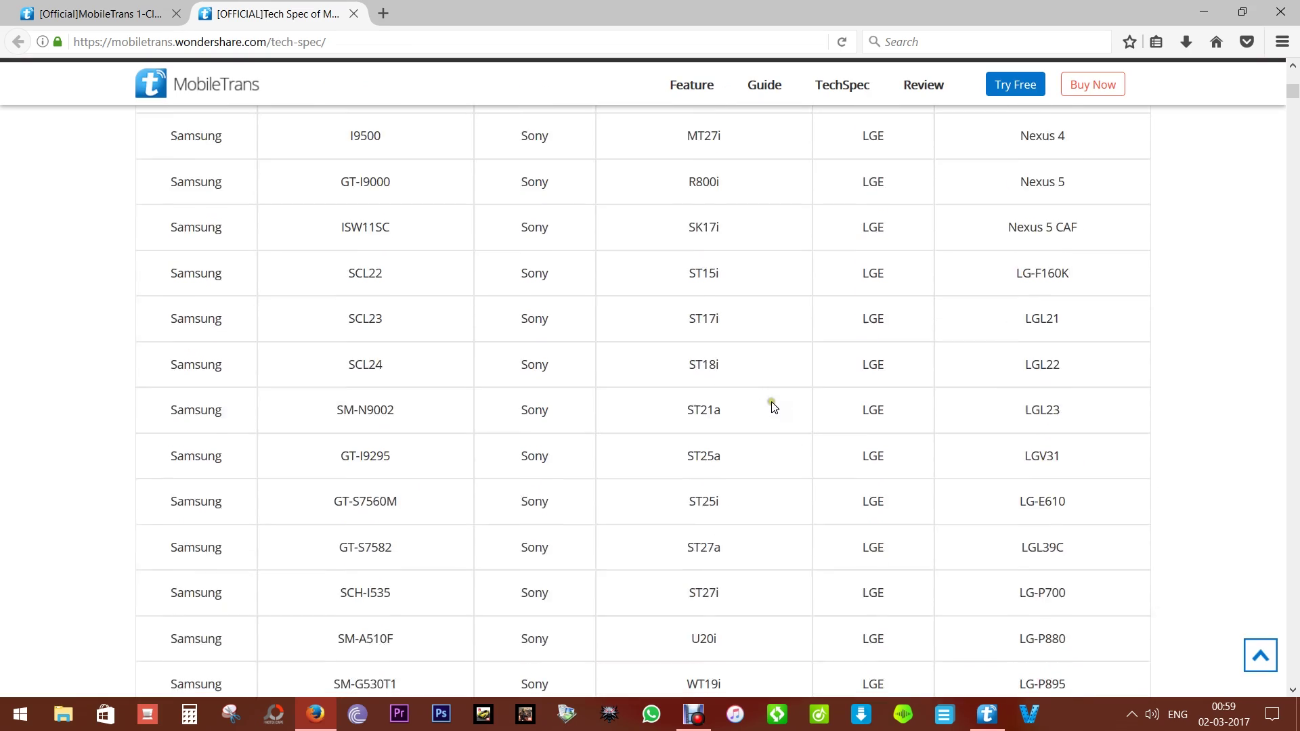
click(325, 138)
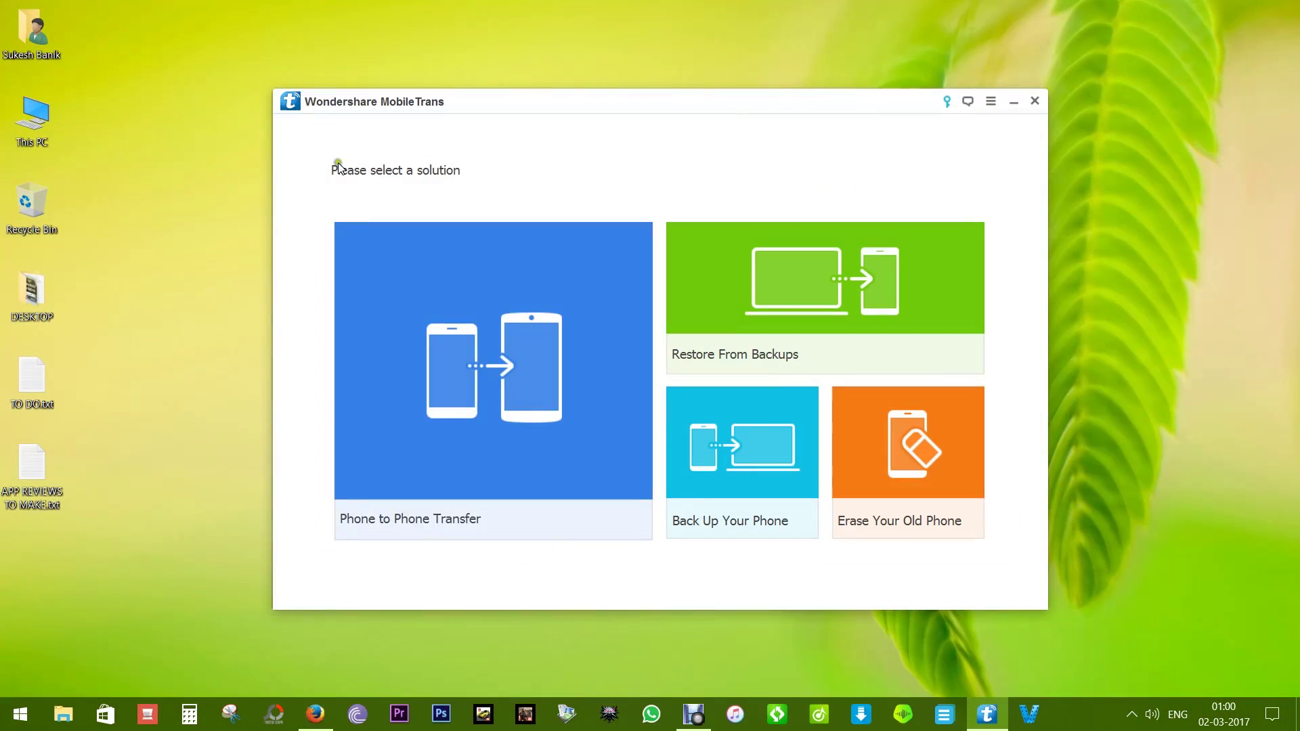
Step: Back up the Motorola XT1663, including Videos, to the computer and open the backup folder
mouse_move(730, 493)
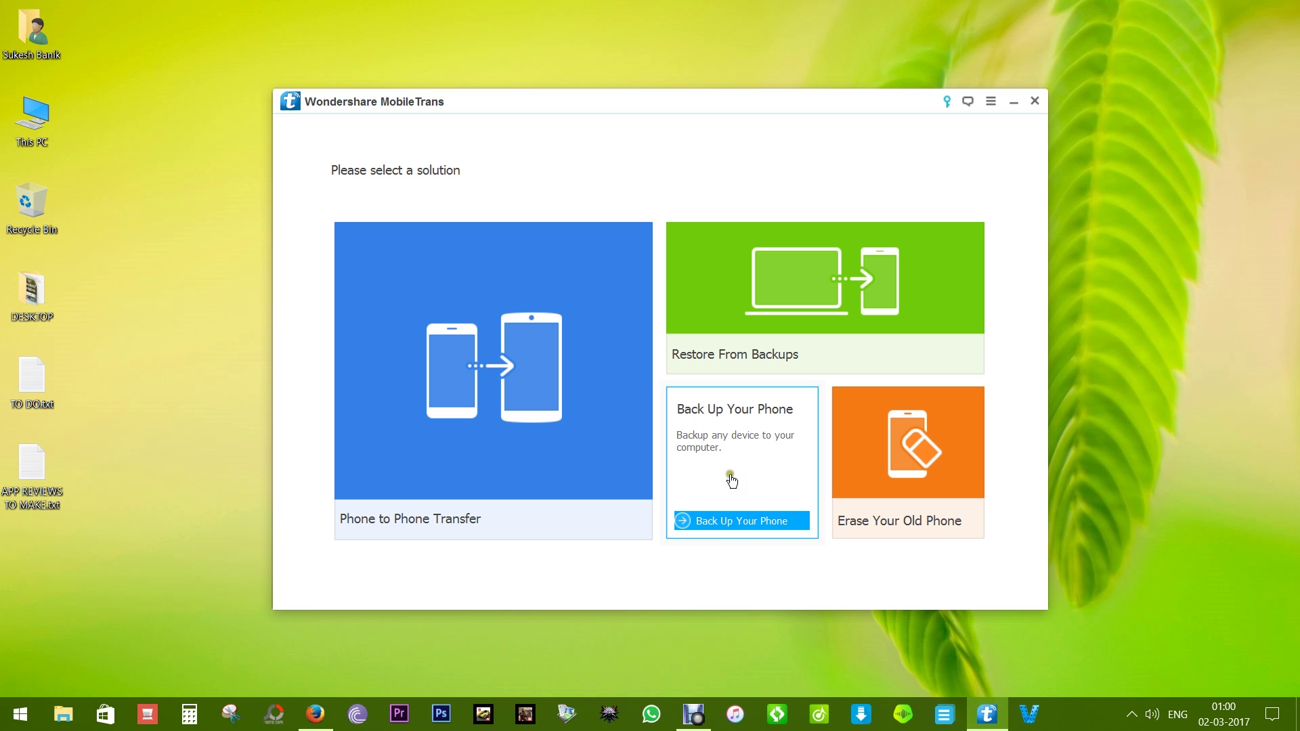
click(725, 521)
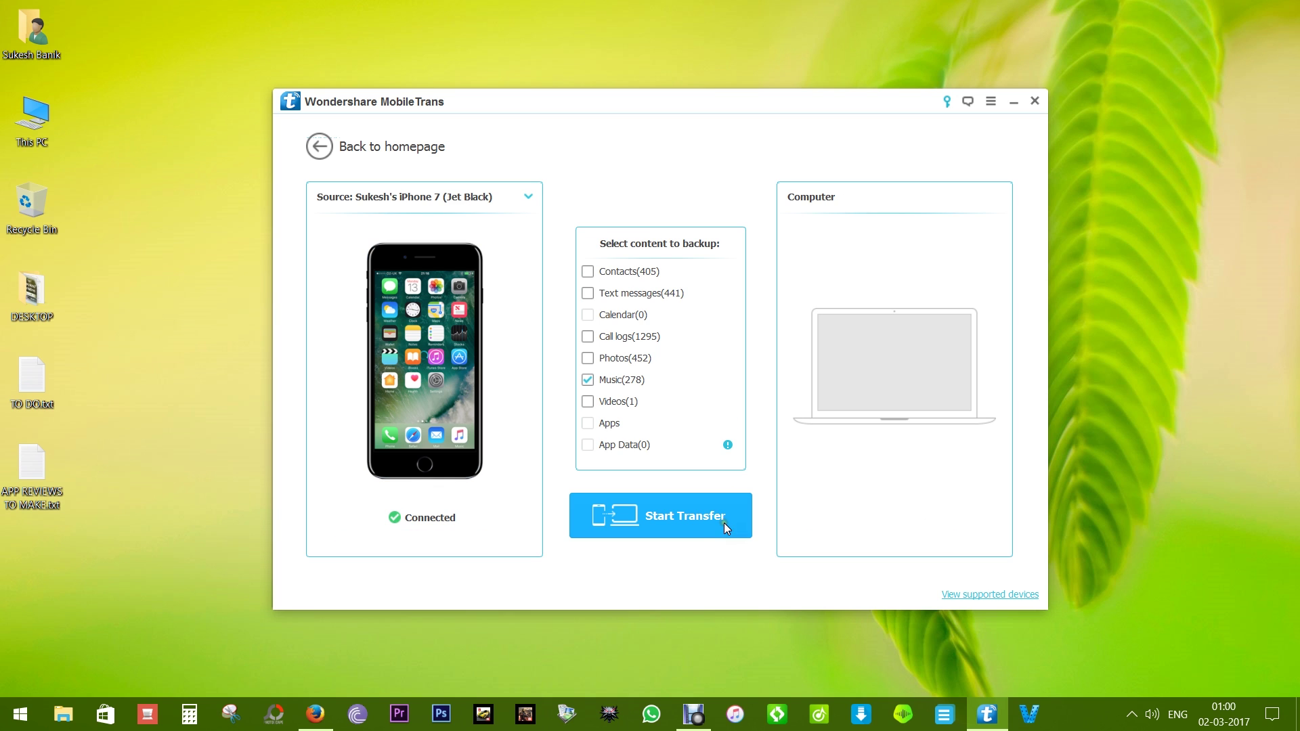
click(441, 197)
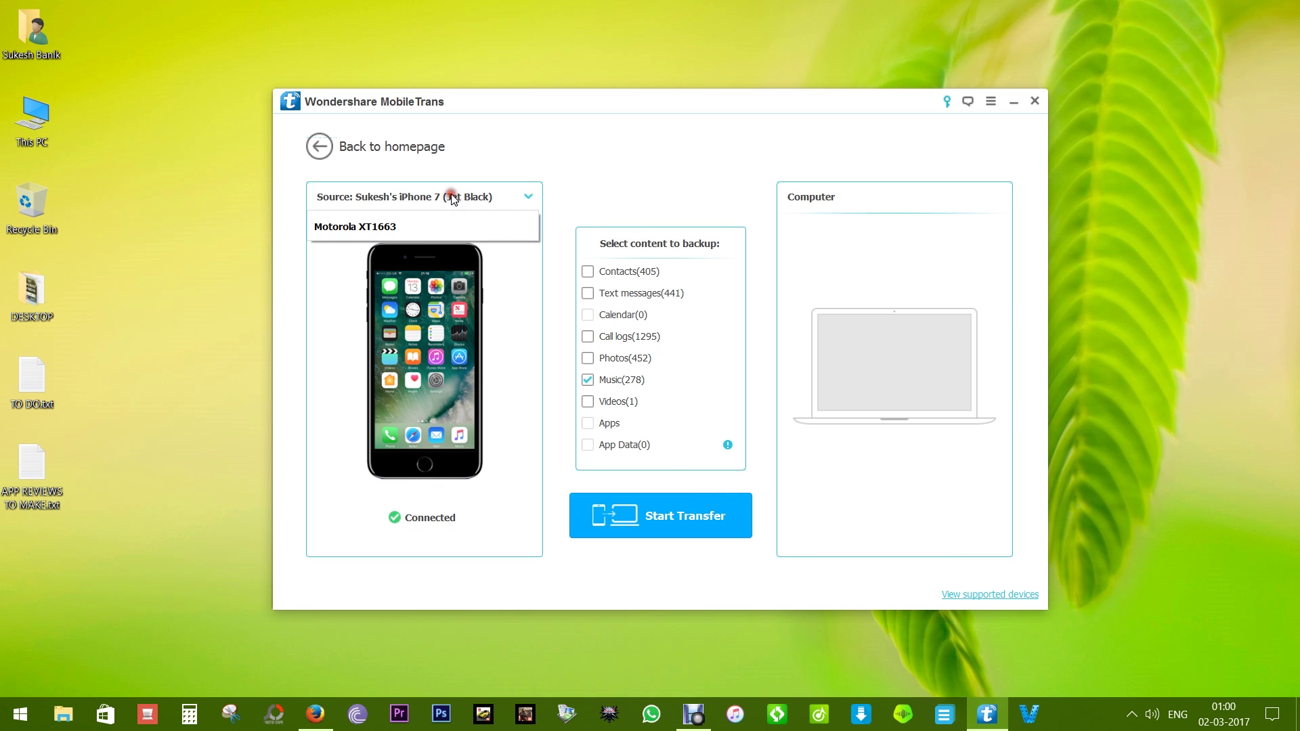
click(425, 222)
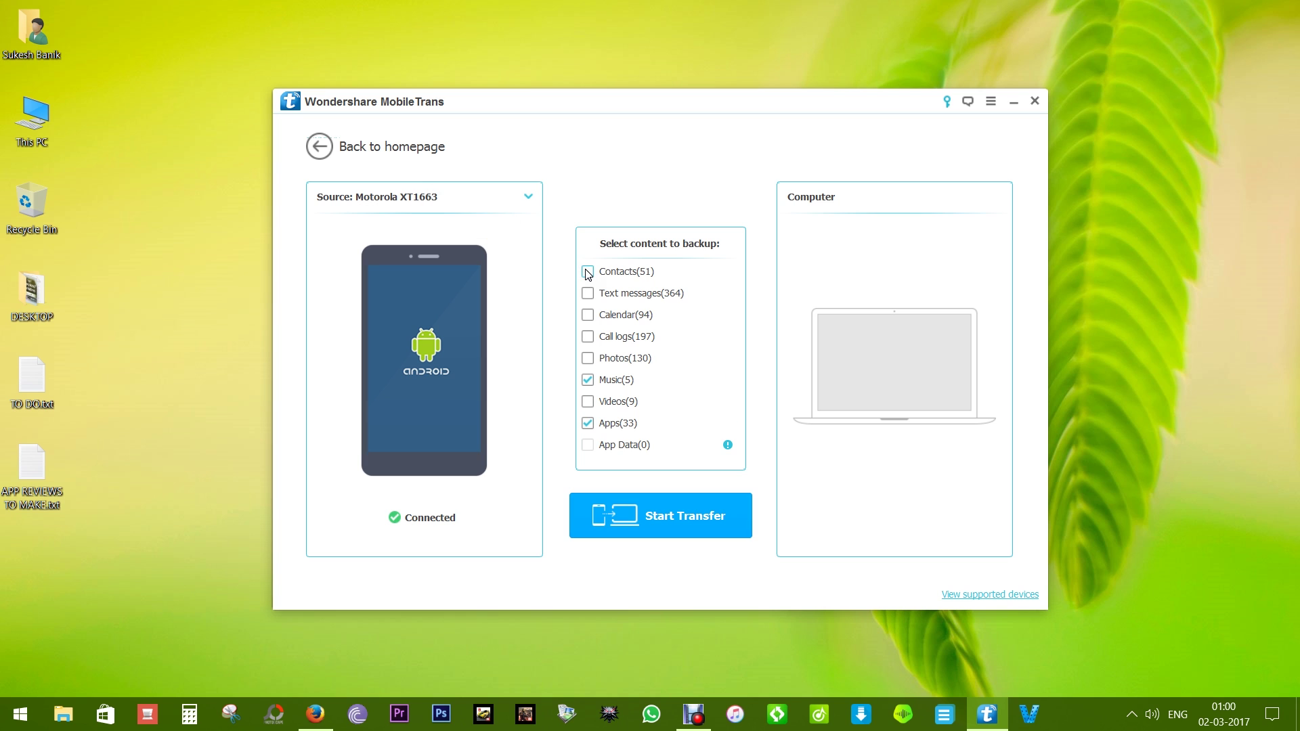
click(587, 401)
click(673, 518)
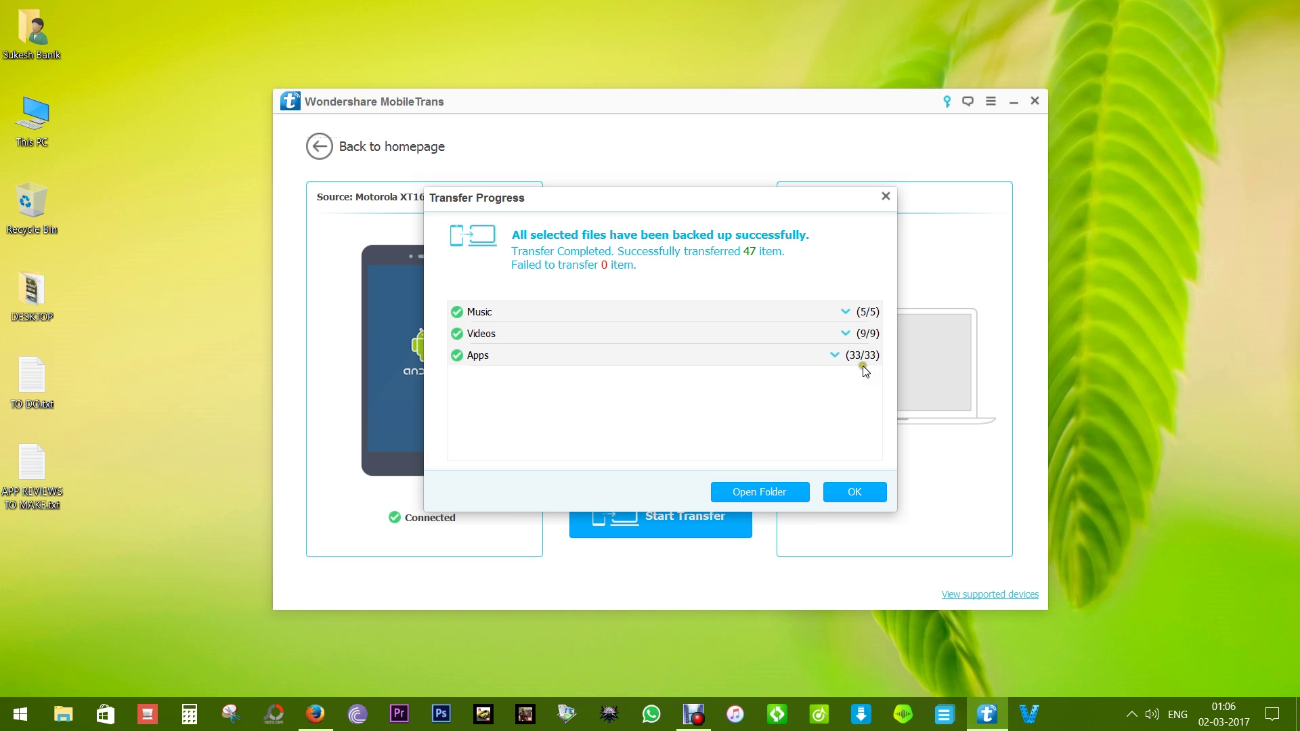
click(783, 499)
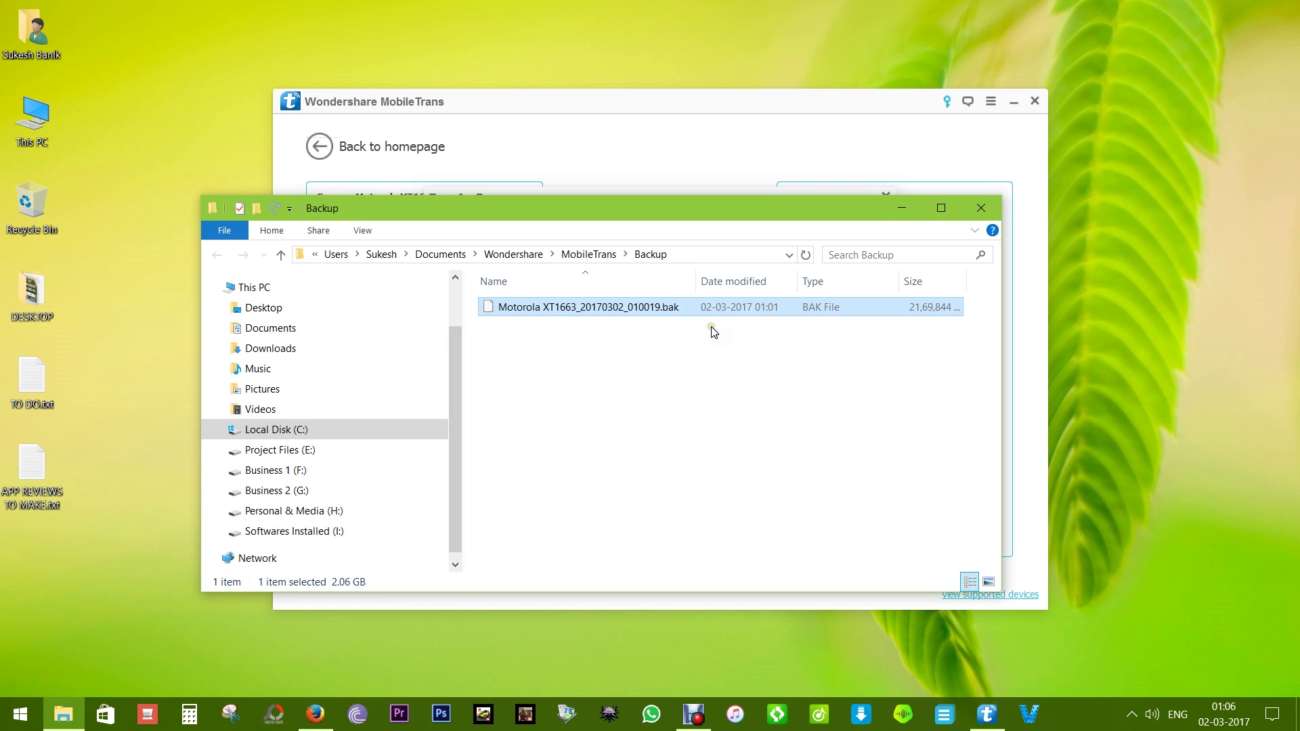
Step: Minimize the backup folder, dismiss the completion summary, and go back to the home screen
click(891, 205)
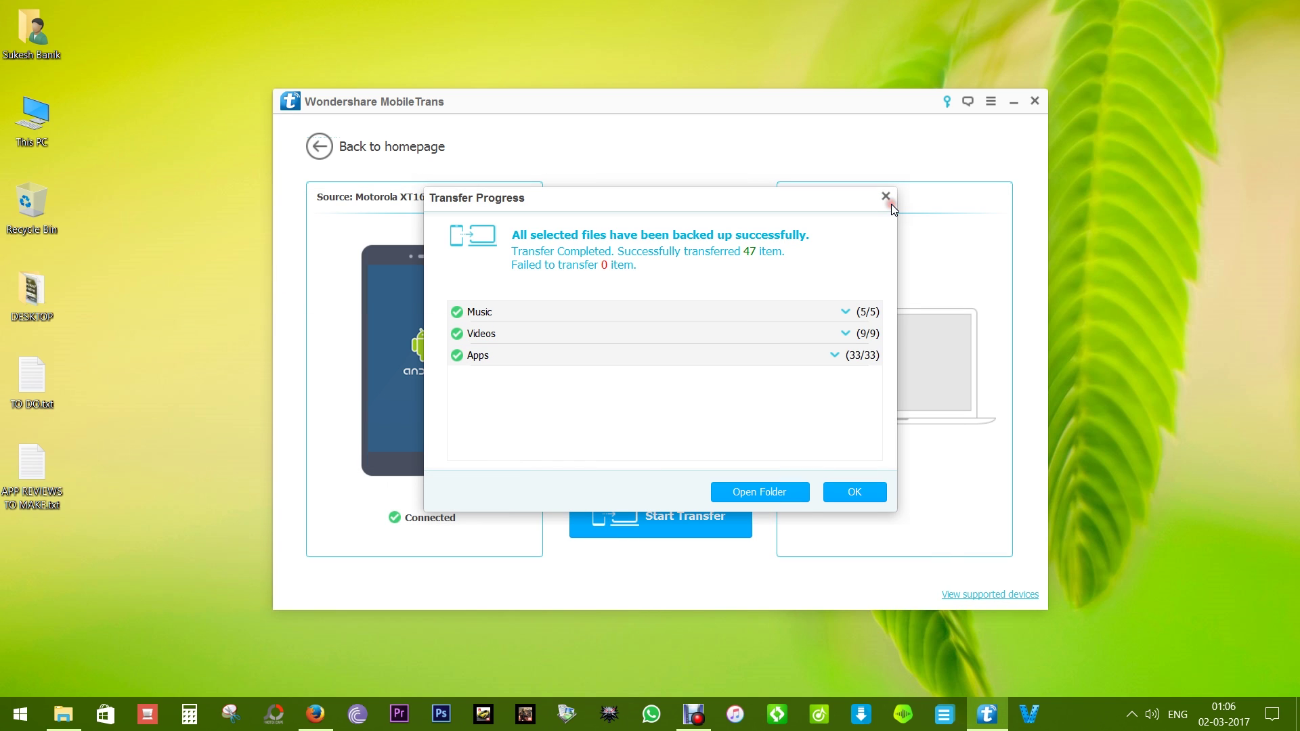
click(847, 492)
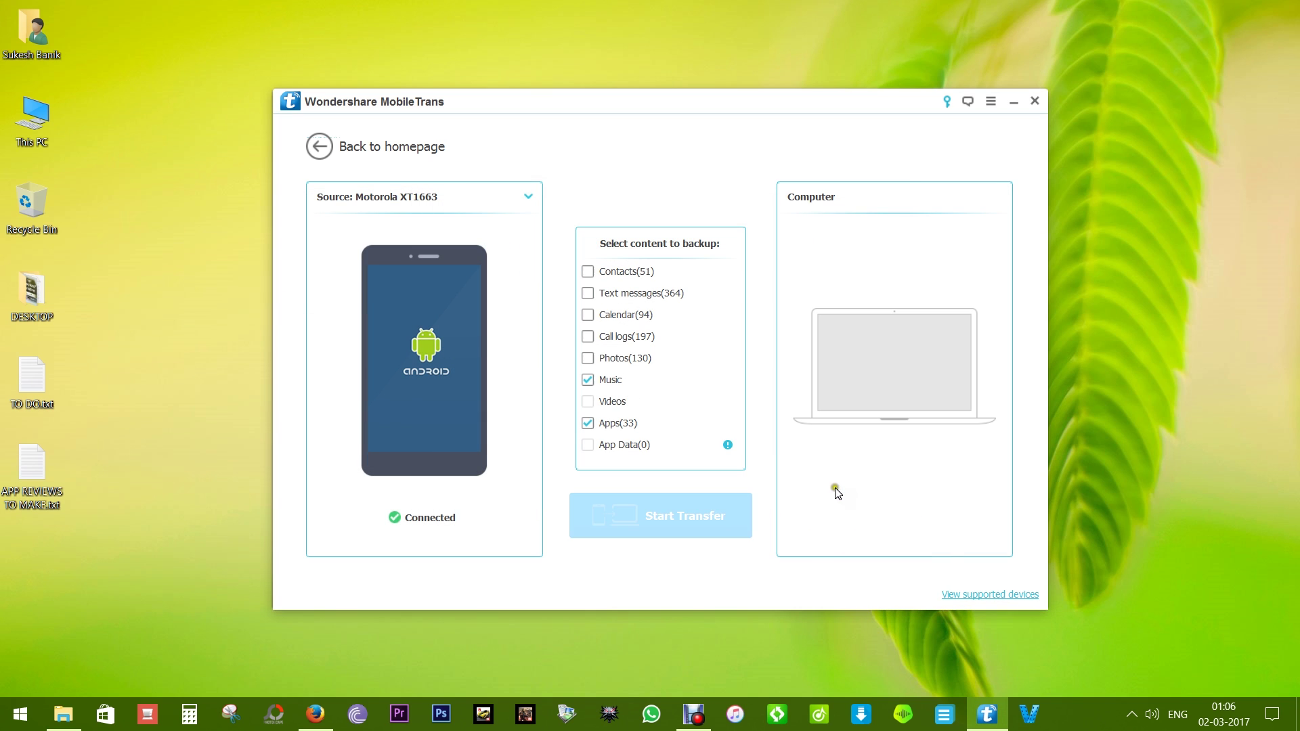
click(319, 146)
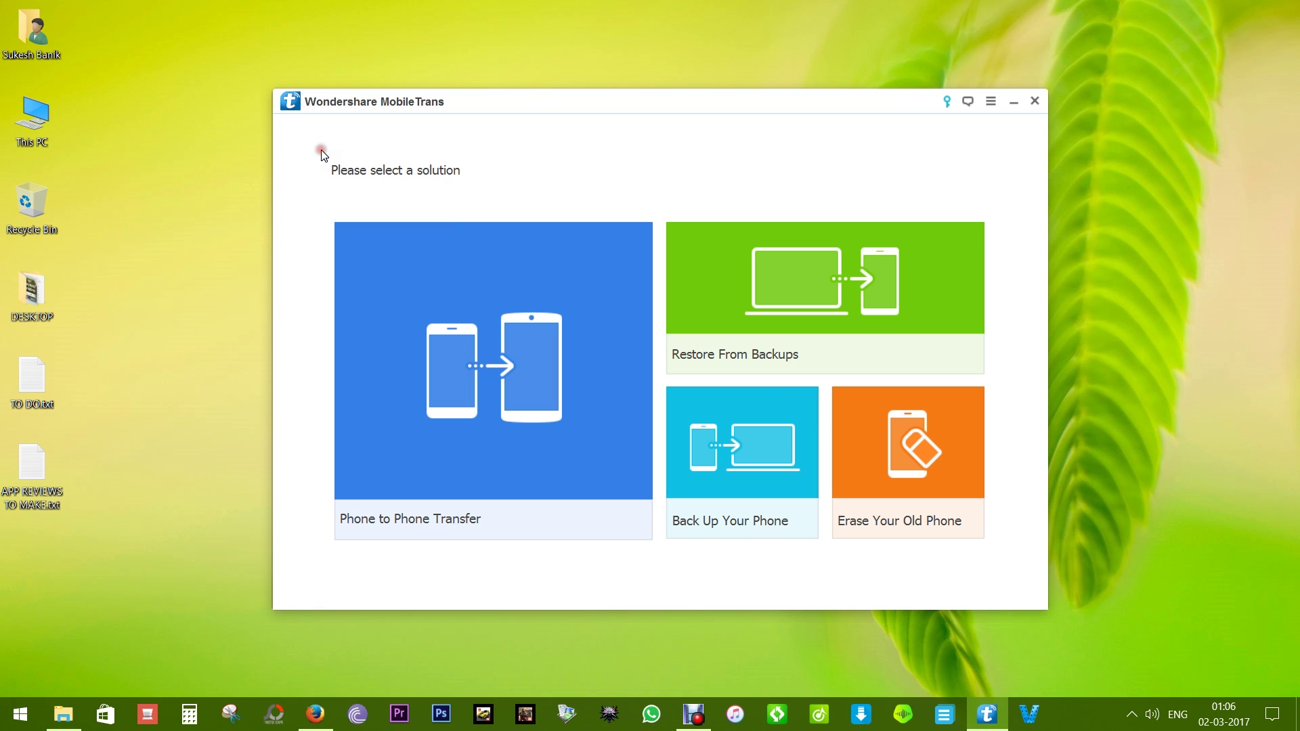
Step: Preview restoring the MobileTrans backup with Motorola XT1663 chosen as the destination phone
click(724, 356)
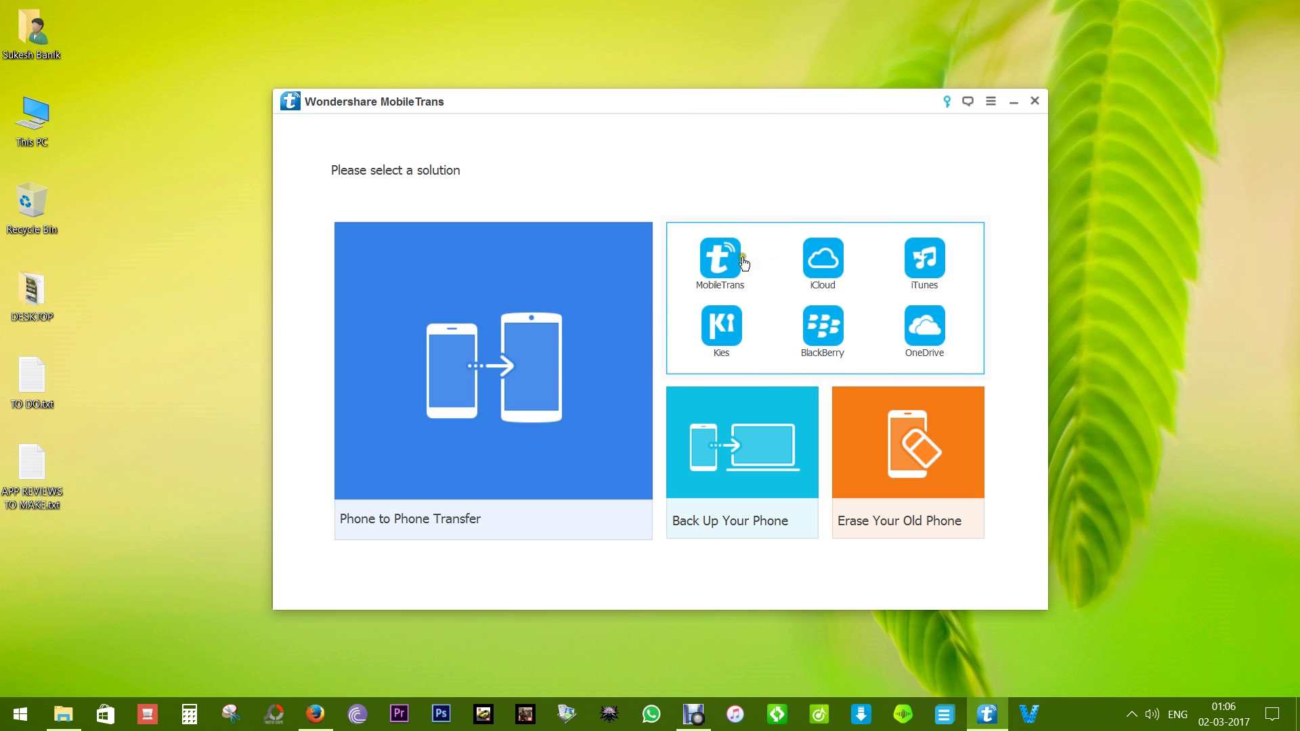
click(722, 270)
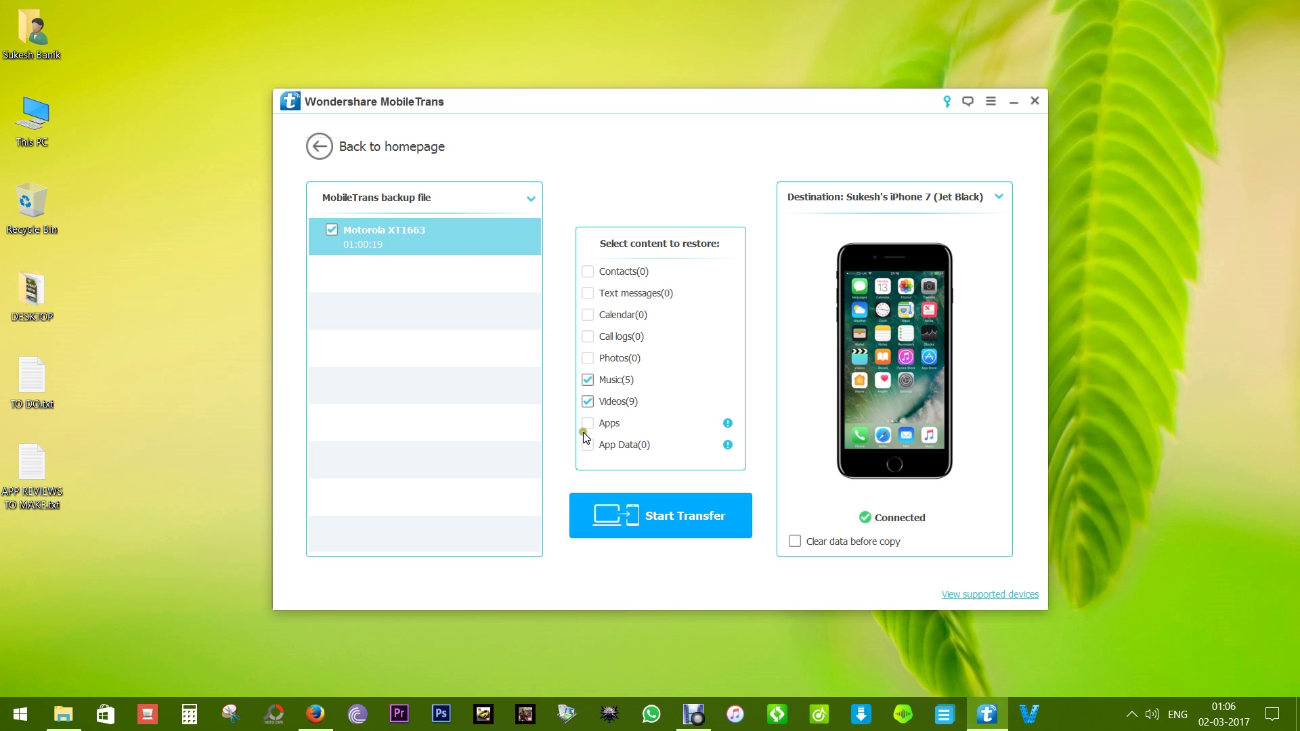
click(905, 198)
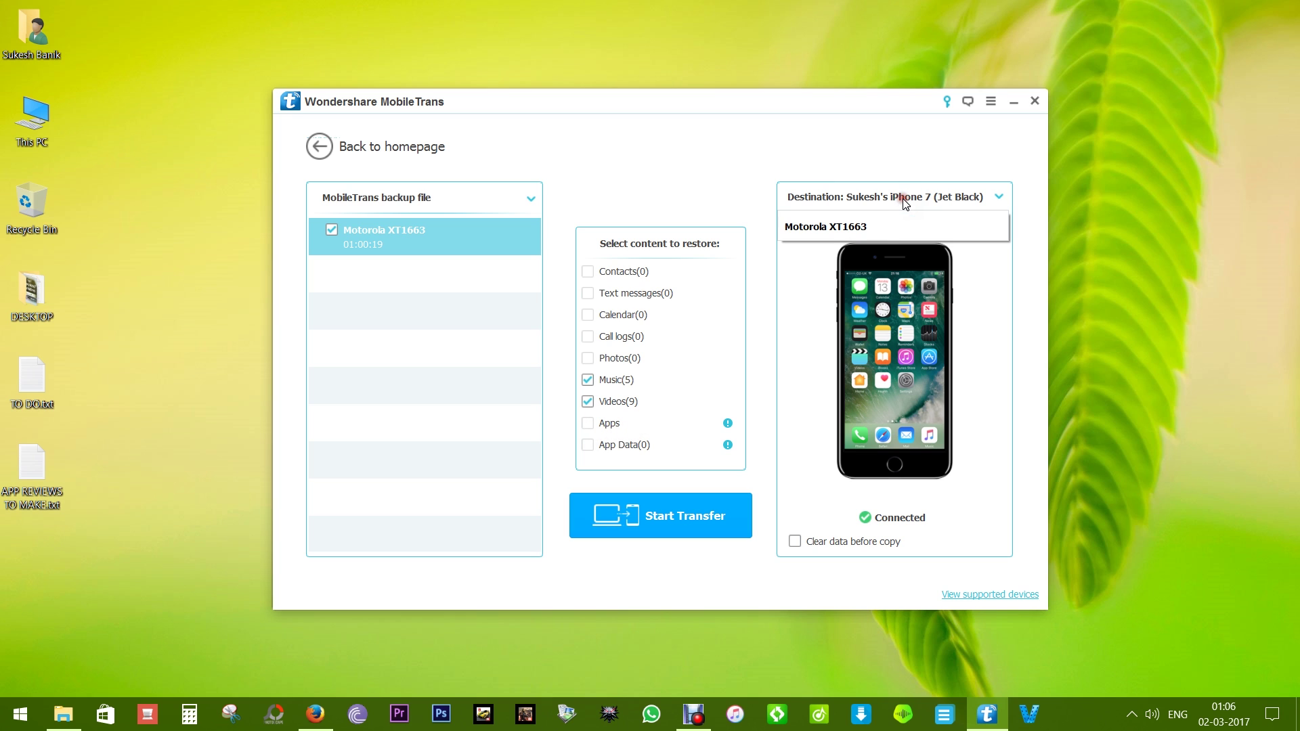
click(840, 228)
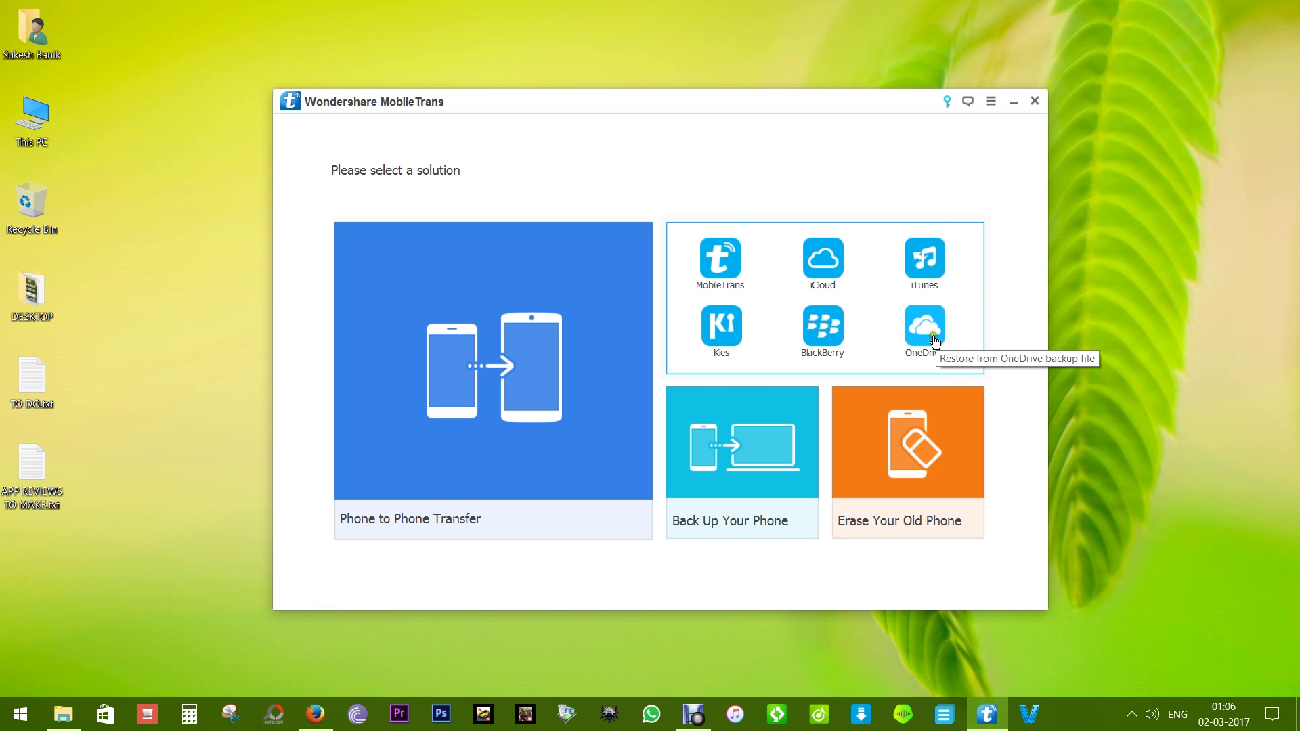
mouse_move(887, 406)
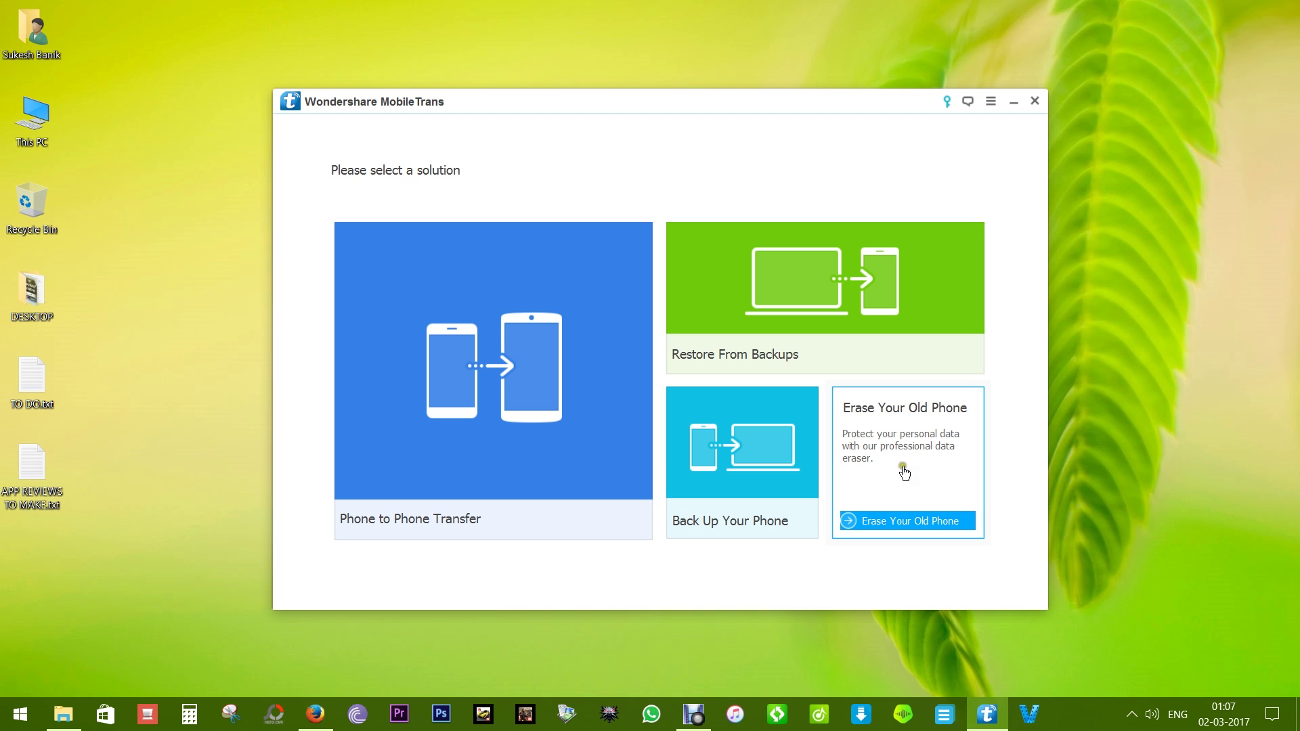
Step: Open the Erase Your Old Phone page and follow the SafeEraser banner to its website
click(908, 521)
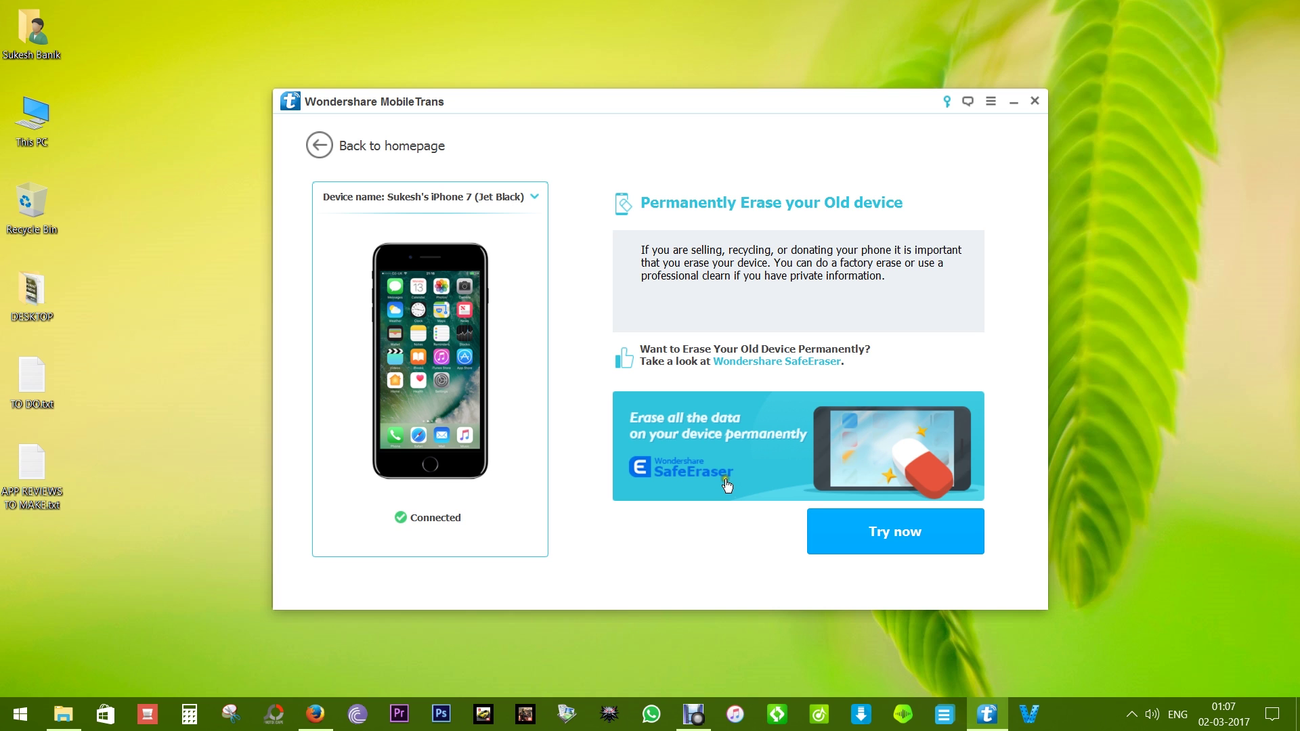
click(686, 473)
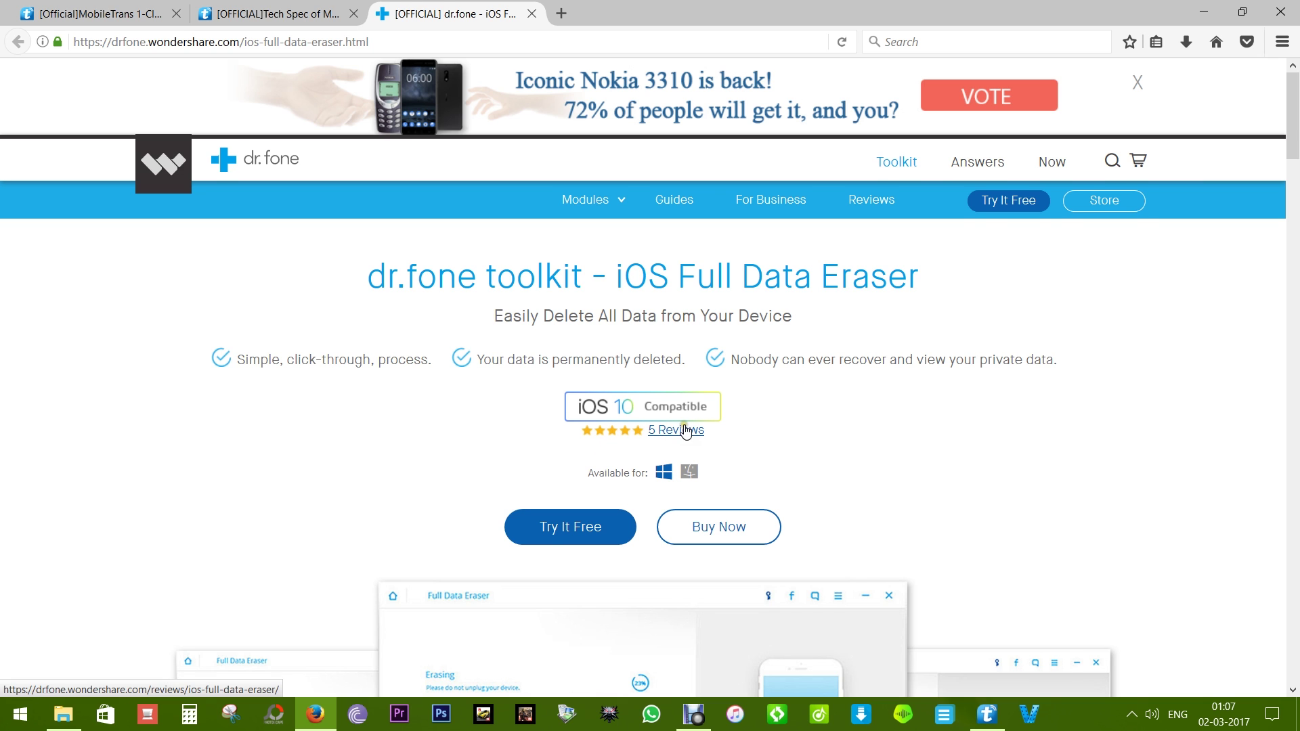
Step: Download and run the free dr.fone iOS Full Data Eraser installer, drfone-for-ios_setup_full1283.exe
scroll(684, 429, down, 3)
click(581, 432)
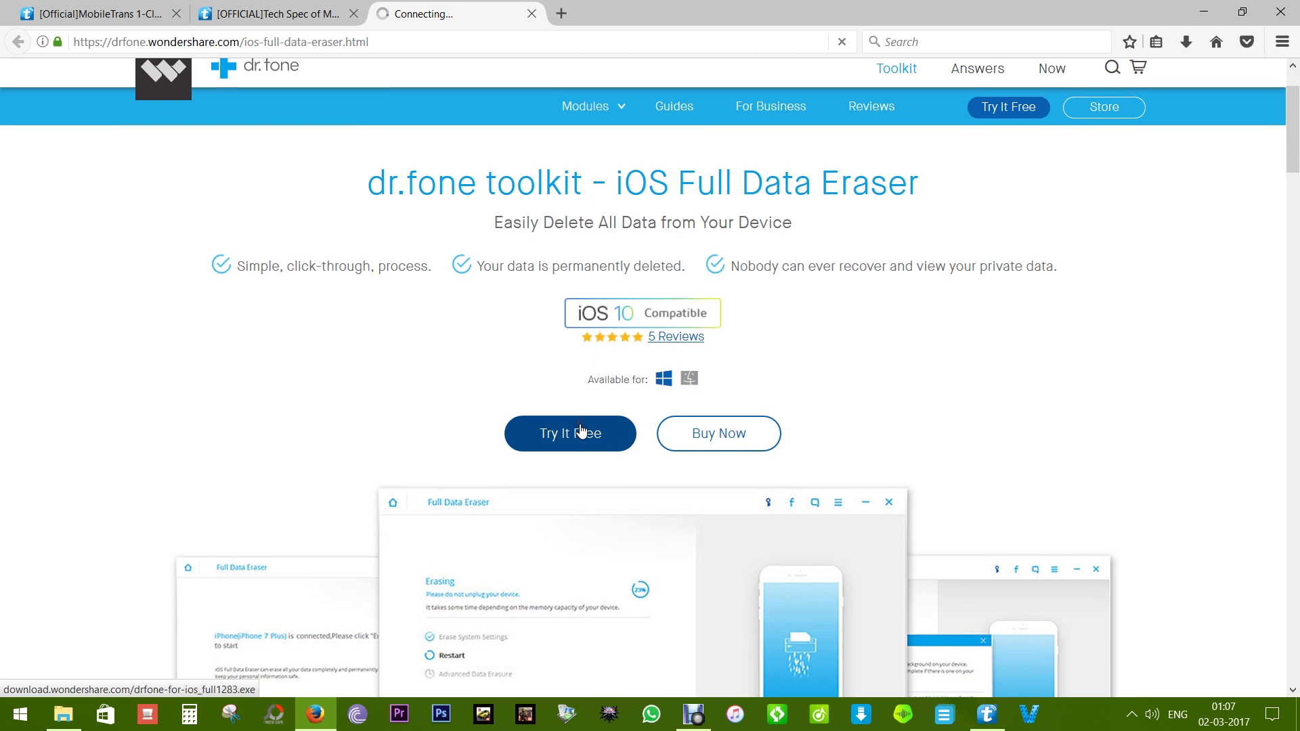
click(709, 344)
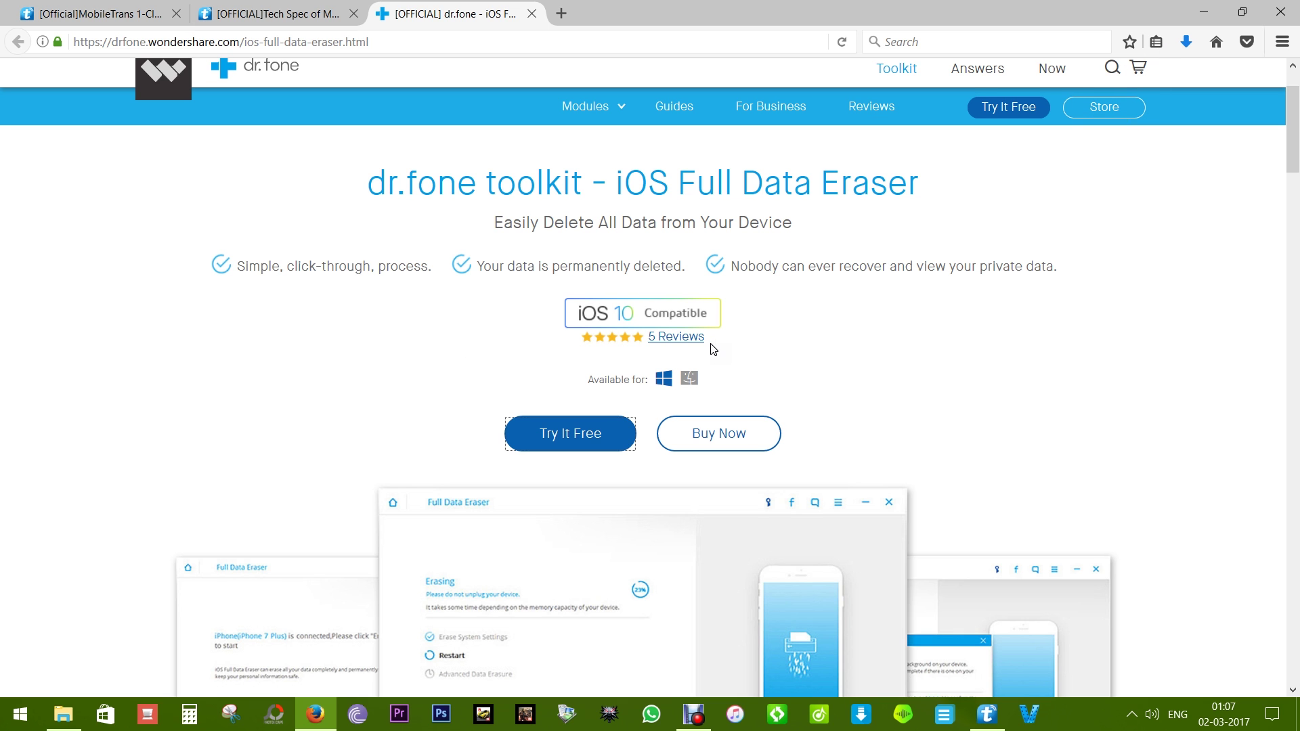
click(1186, 42)
click(1111, 82)
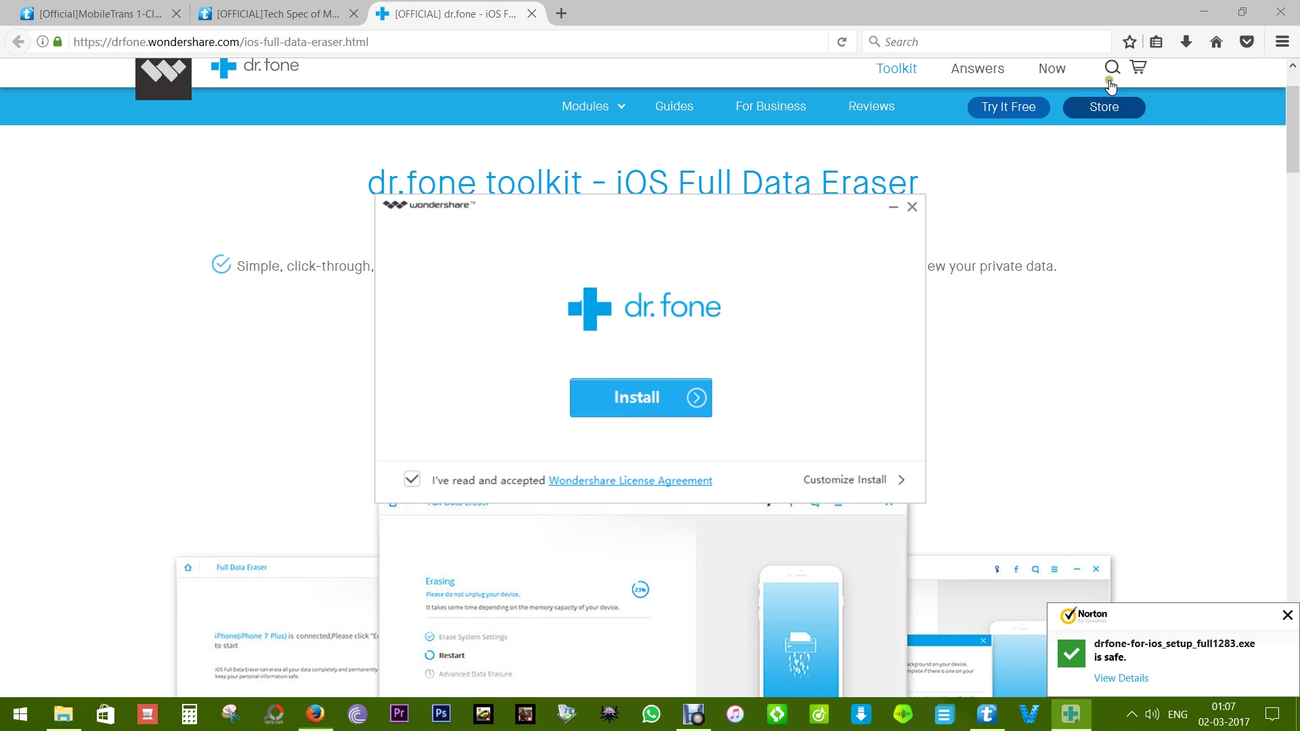
click(1212, 8)
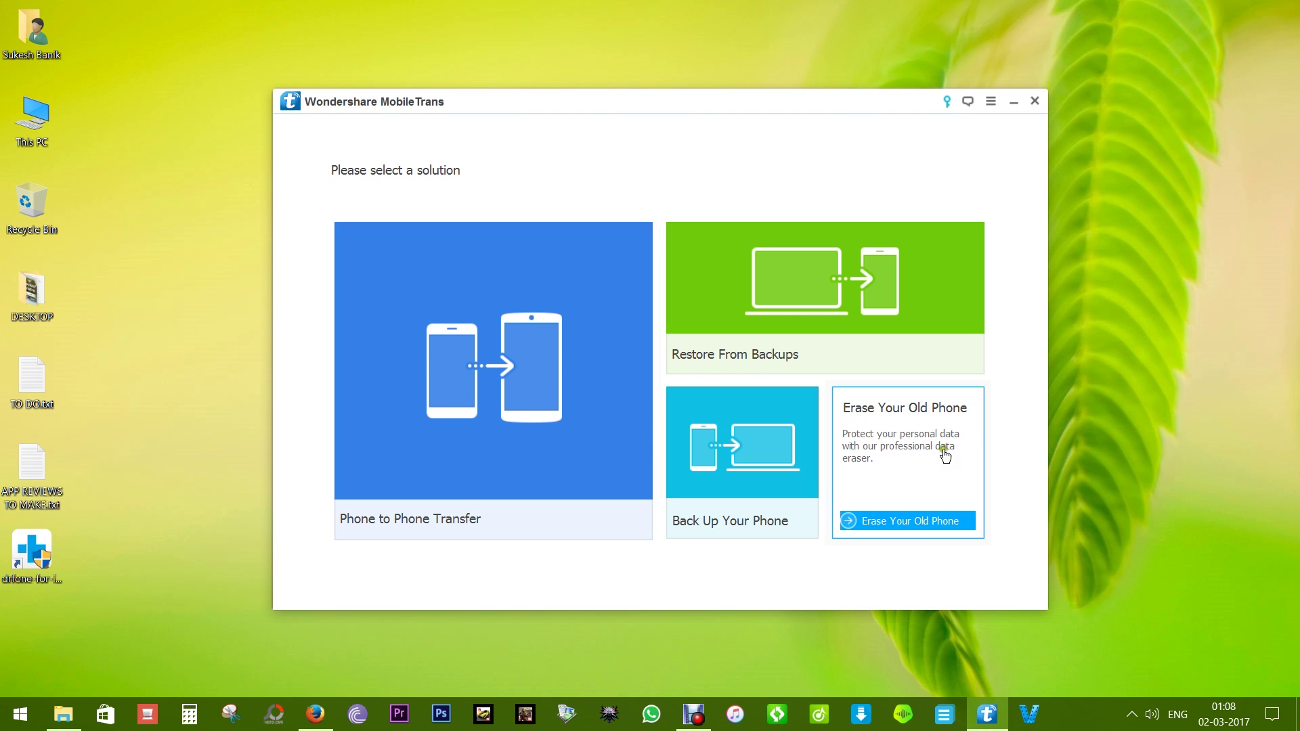
click(314, 714)
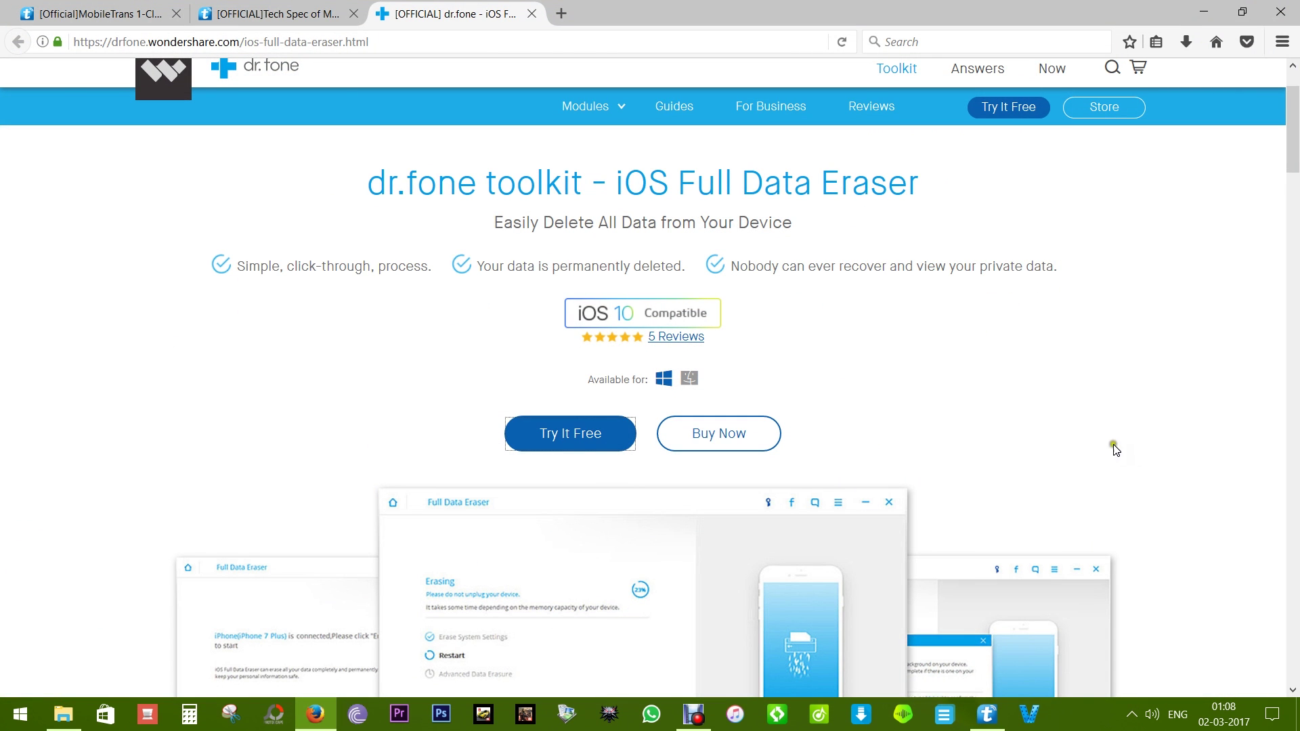
Step: Switch to the MobileTrans tab and open its Buy Now pricing page
click(128, 13)
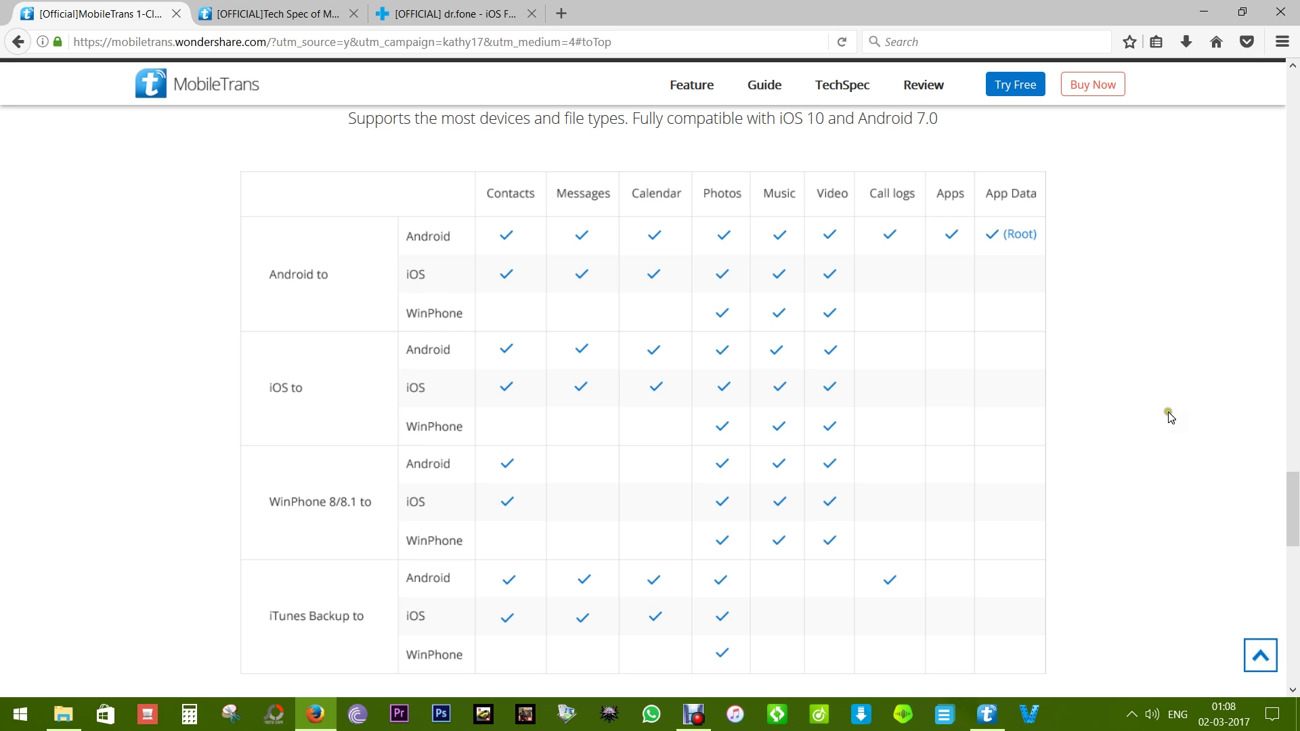
scroll(1170, 416, down, 10)
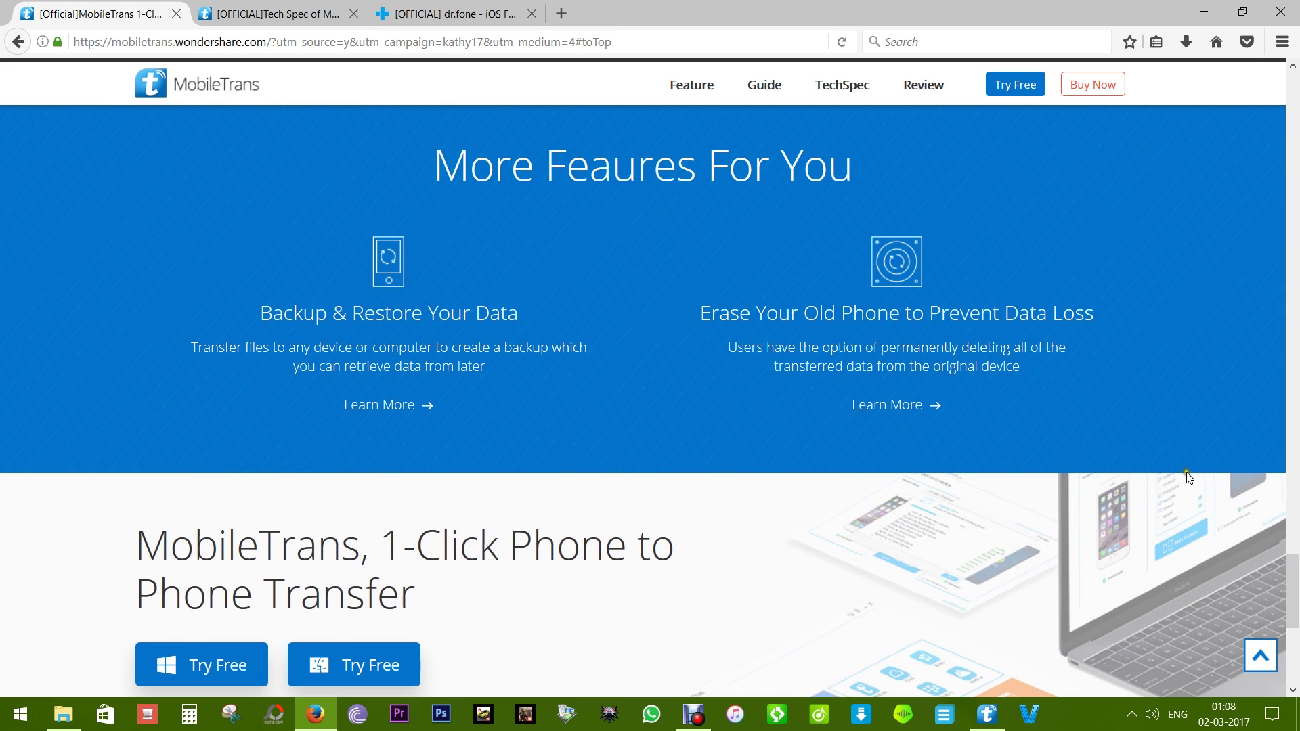
scroll(1195, 502, down, 6)
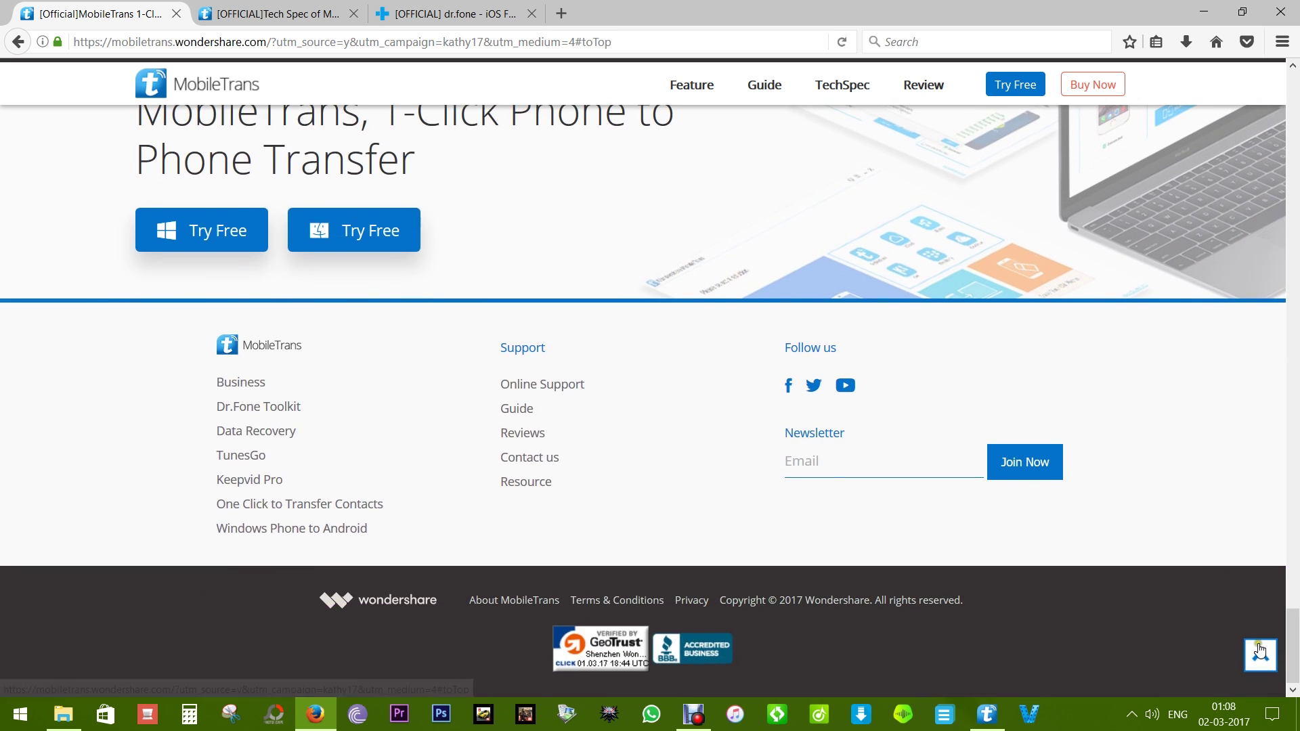
click(1260, 651)
click(369, 552)
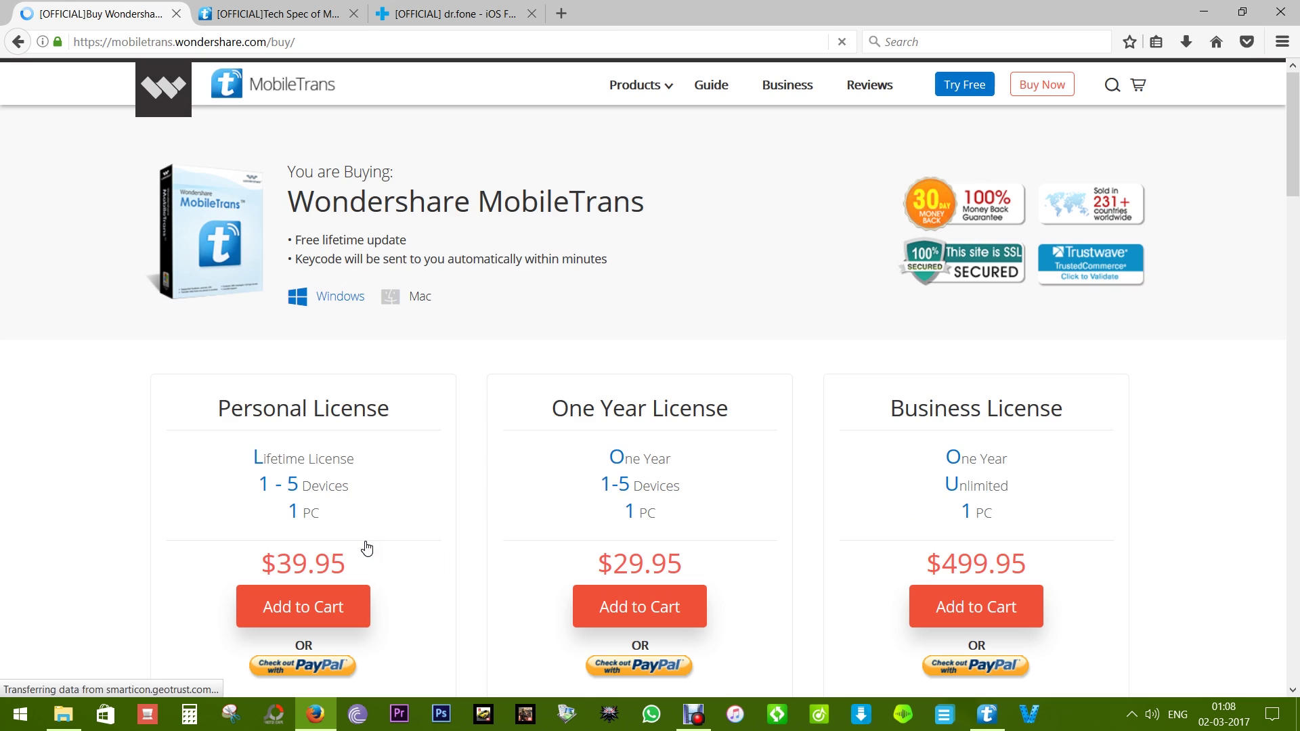
Step: Switch the buy page to MobileTrans for Mac ($35.00 One Year License) and scroll down to the FAQ
scroll(377, 542, down, 3)
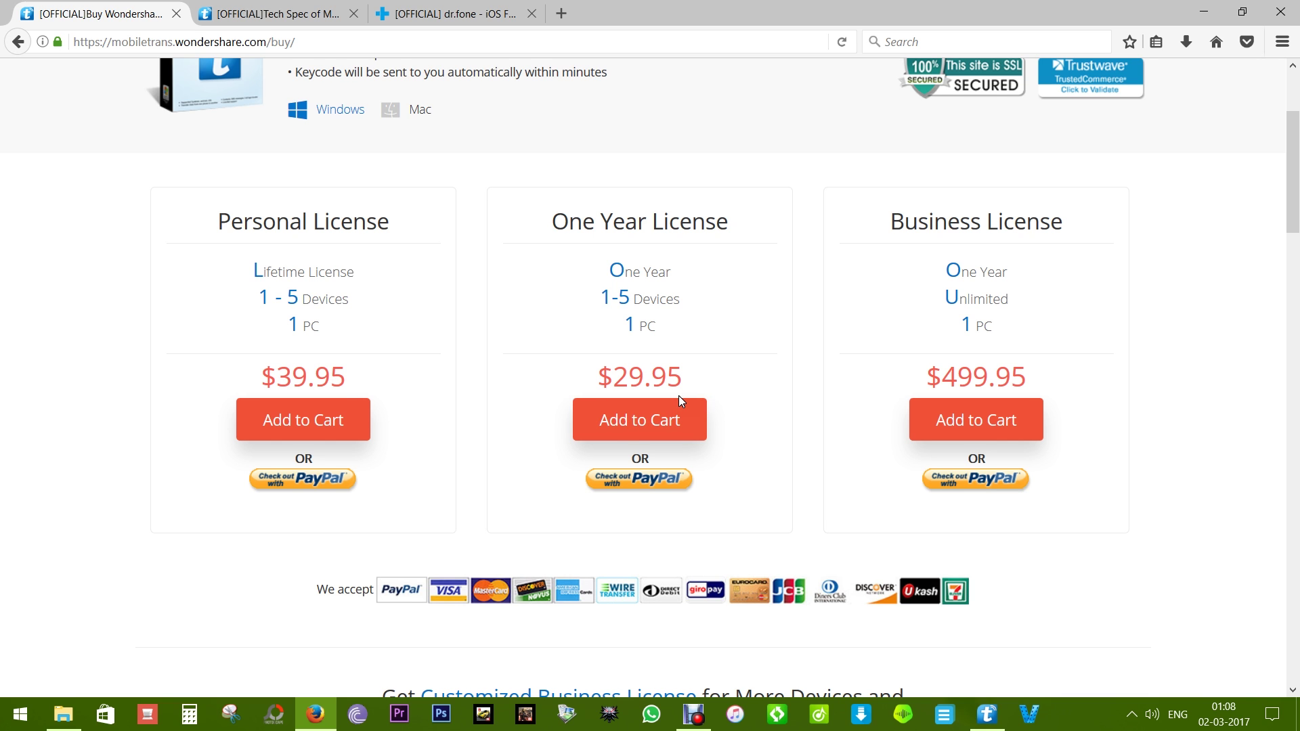
scroll(678, 396, up, 3)
click(417, 298)
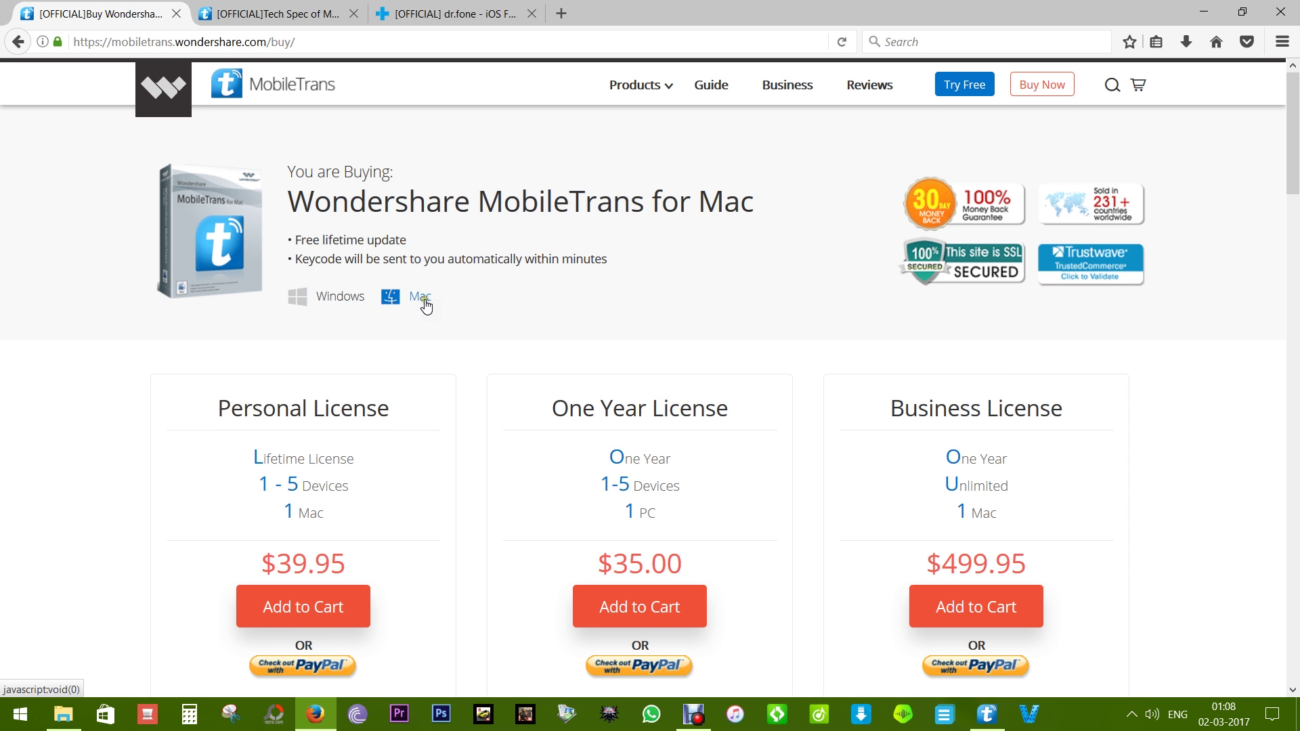
scroll(426, 306, down, 10)
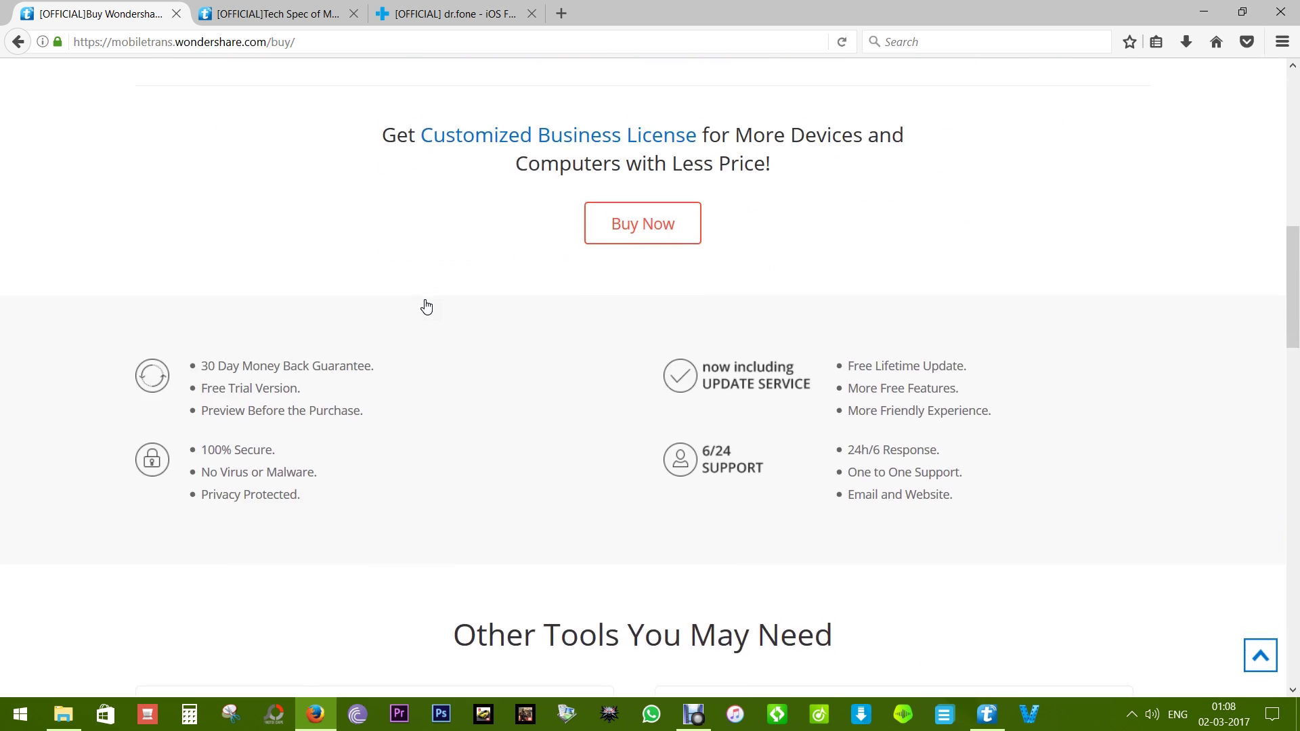
scroll(426, 306, down, 12)
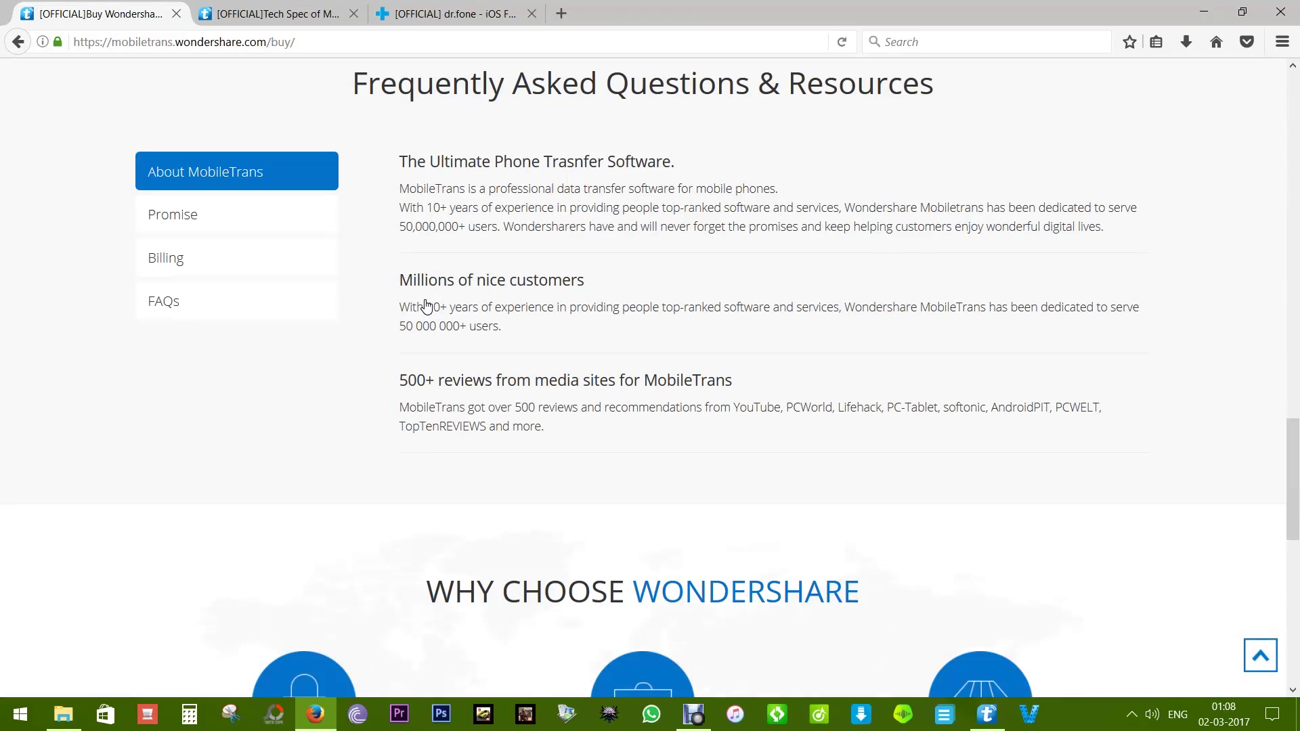